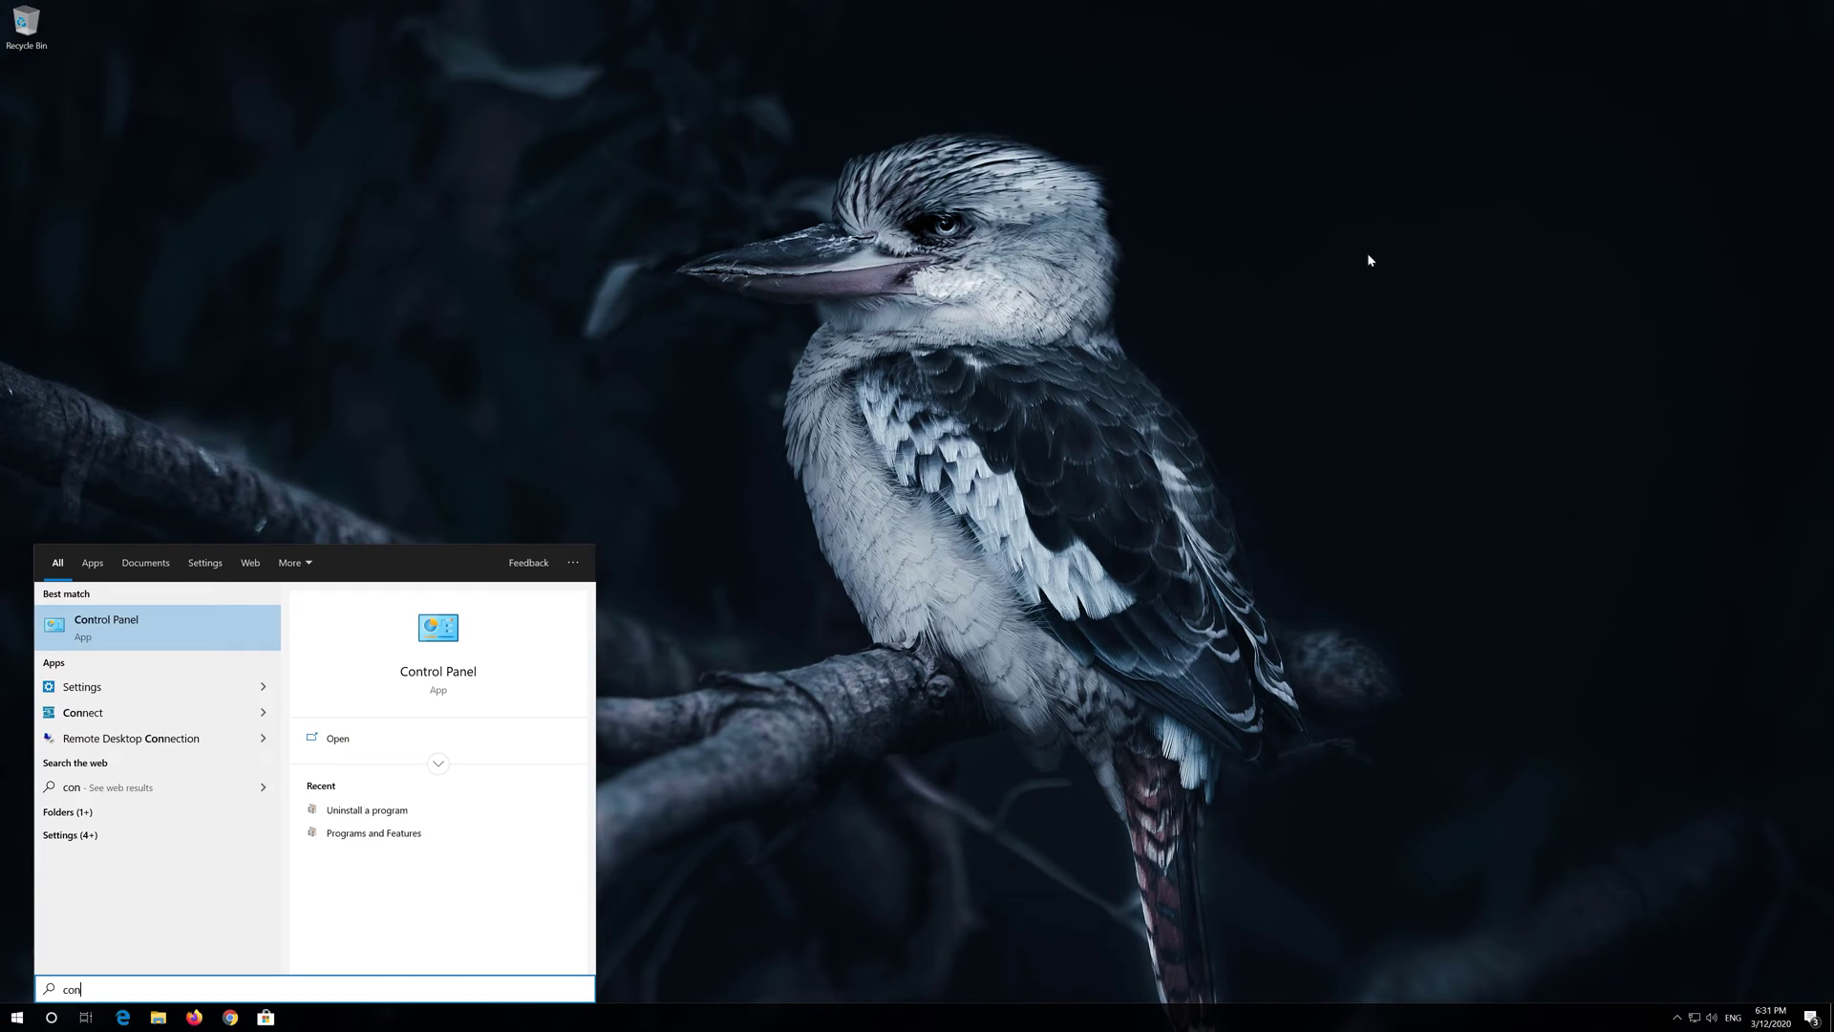
text(ol panel)
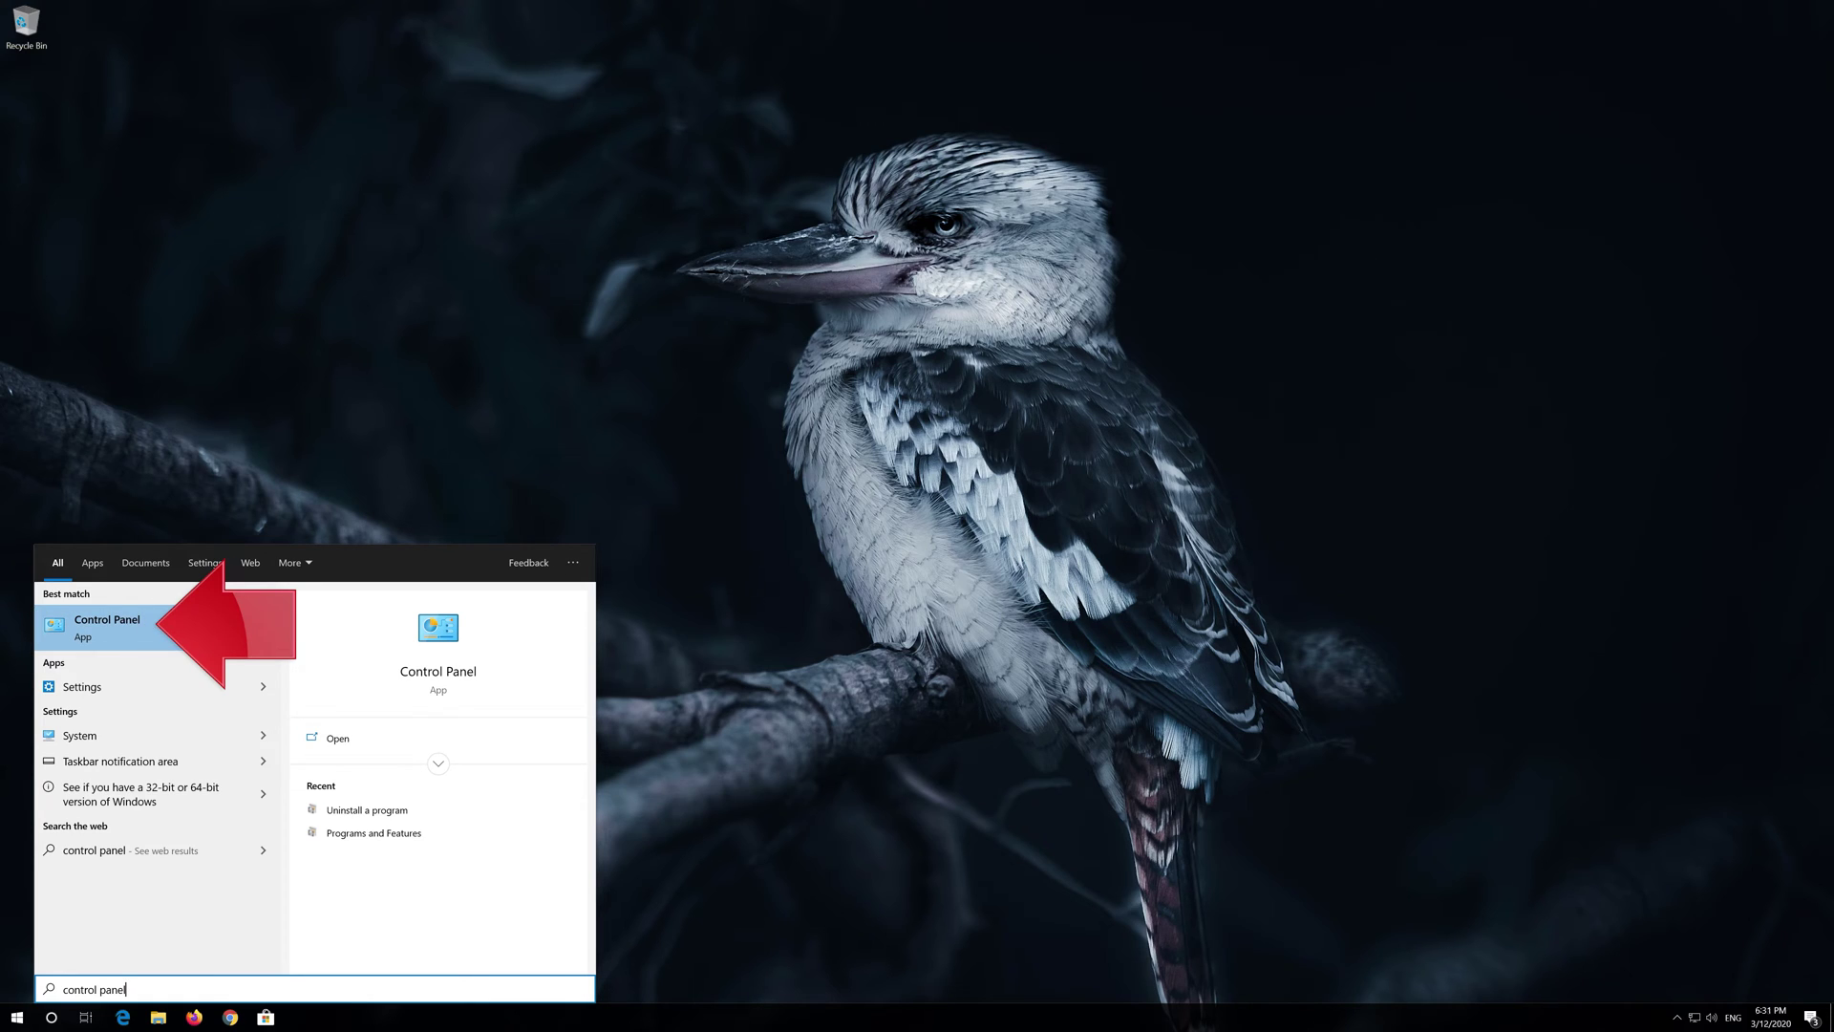
Open Control Panel from the Start search results for 'control panel'.
click(168, 626)
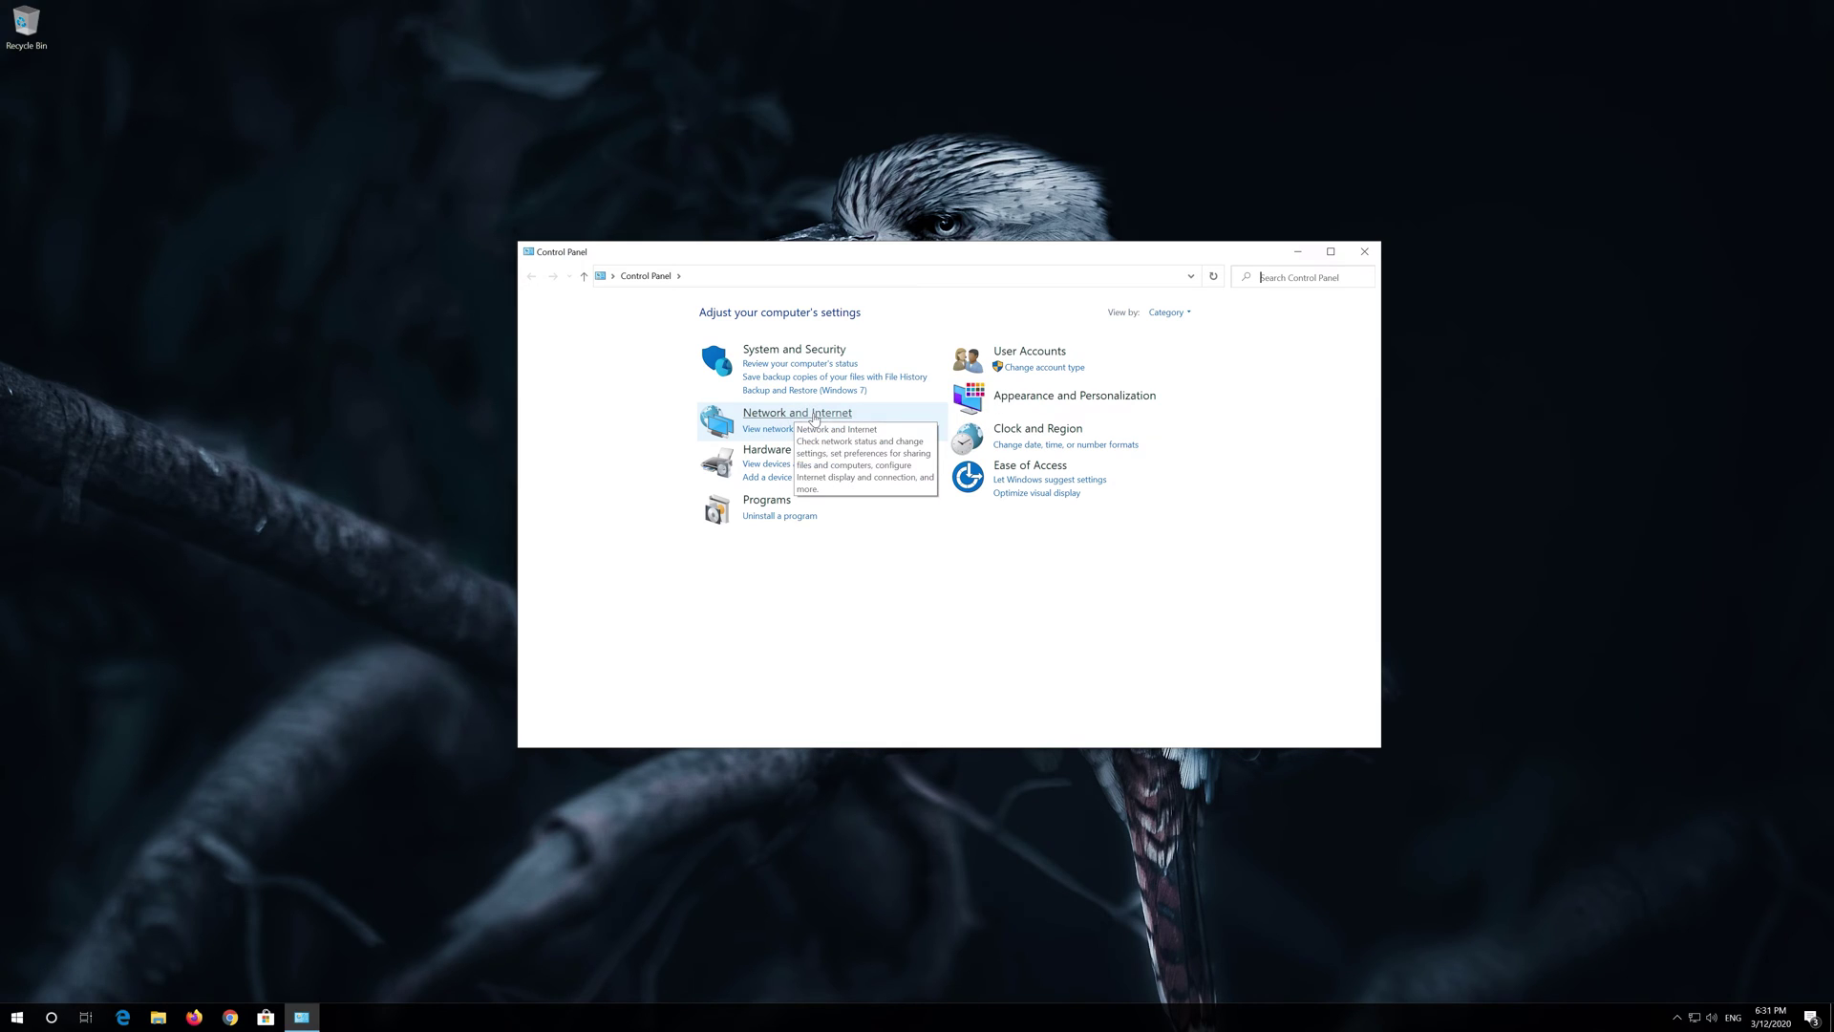
Go through Network and Internet and Network and Sharing Center to adapter settings, selecting Ethernet.
click(814, 418)
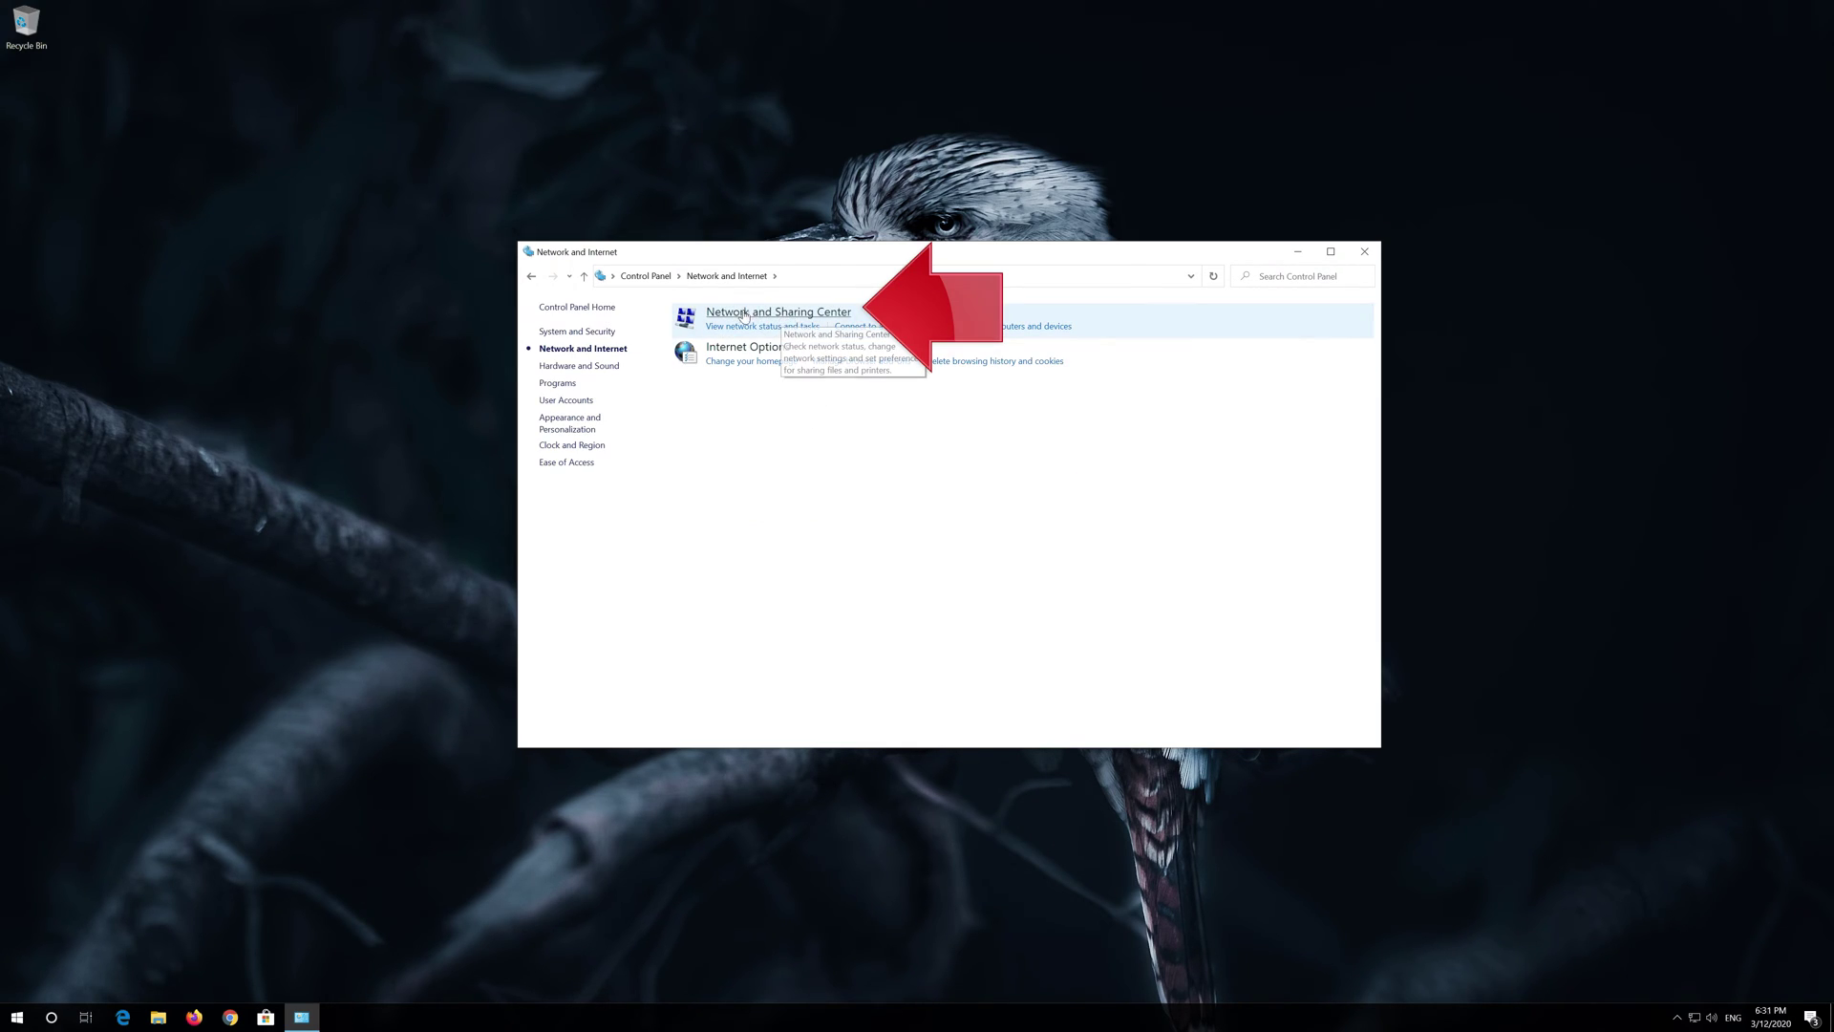
click(796, 319)
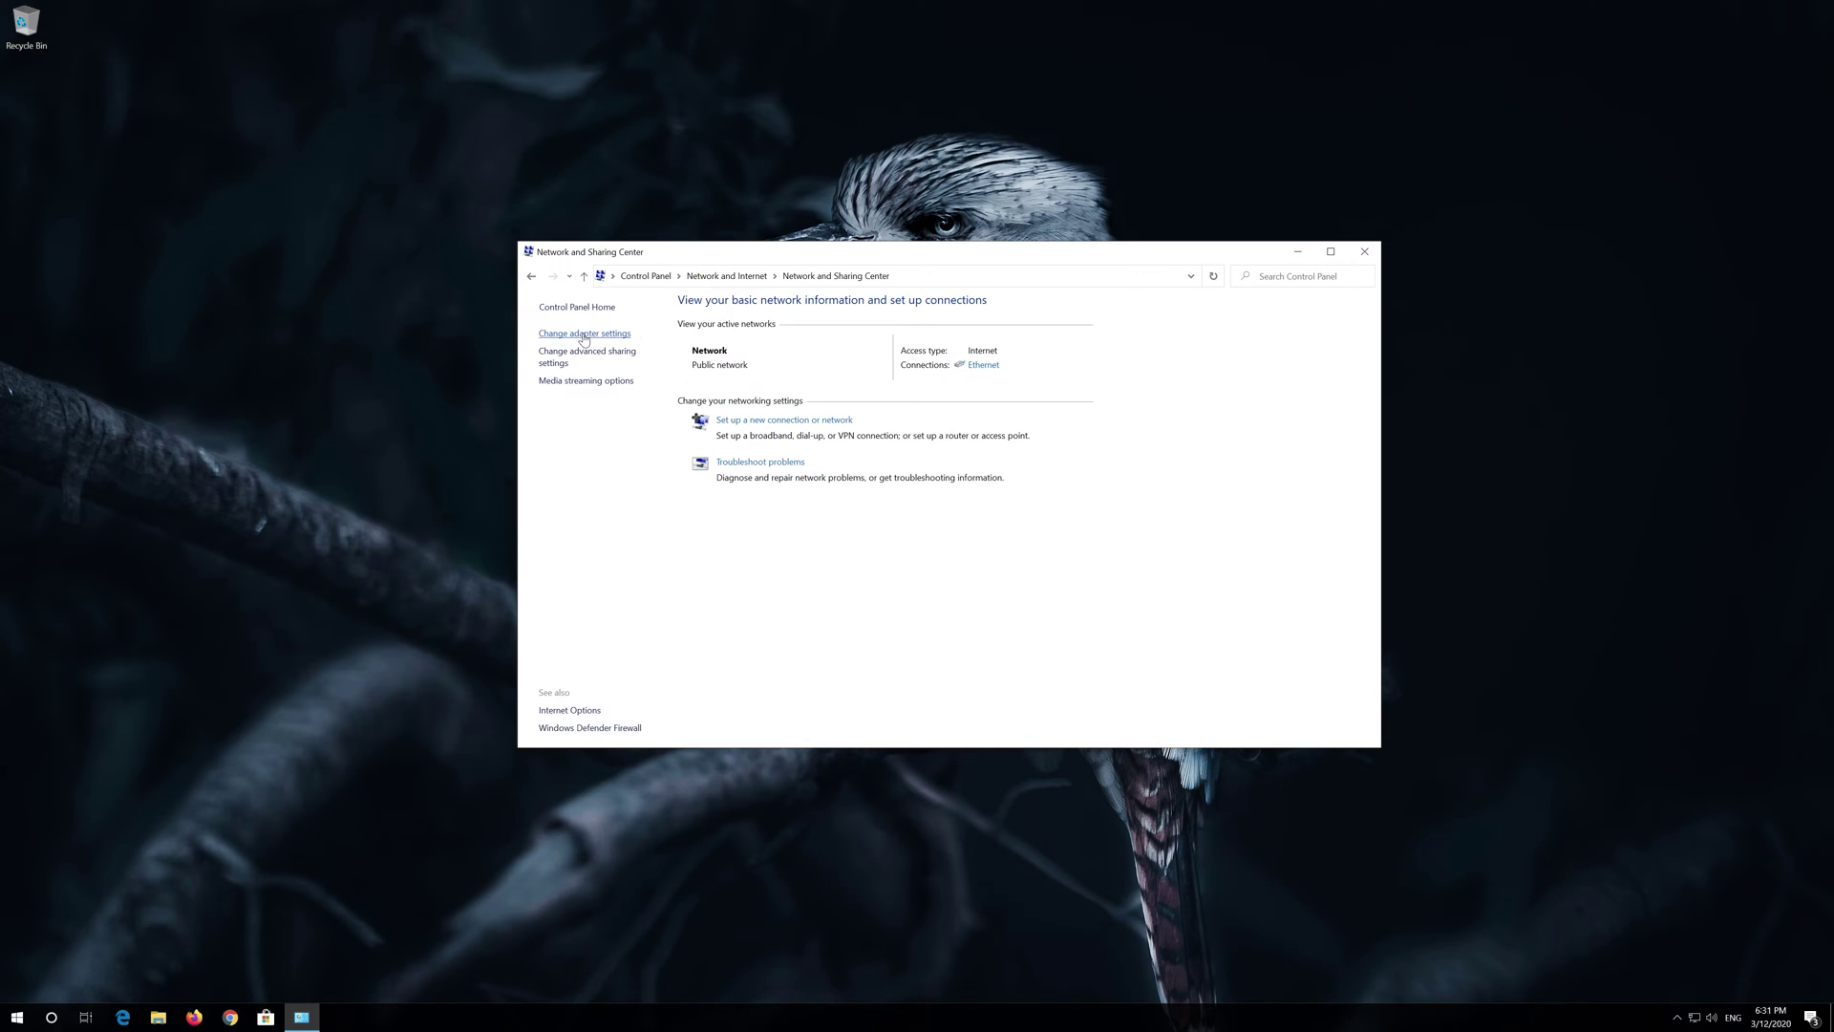
click(584, 334)
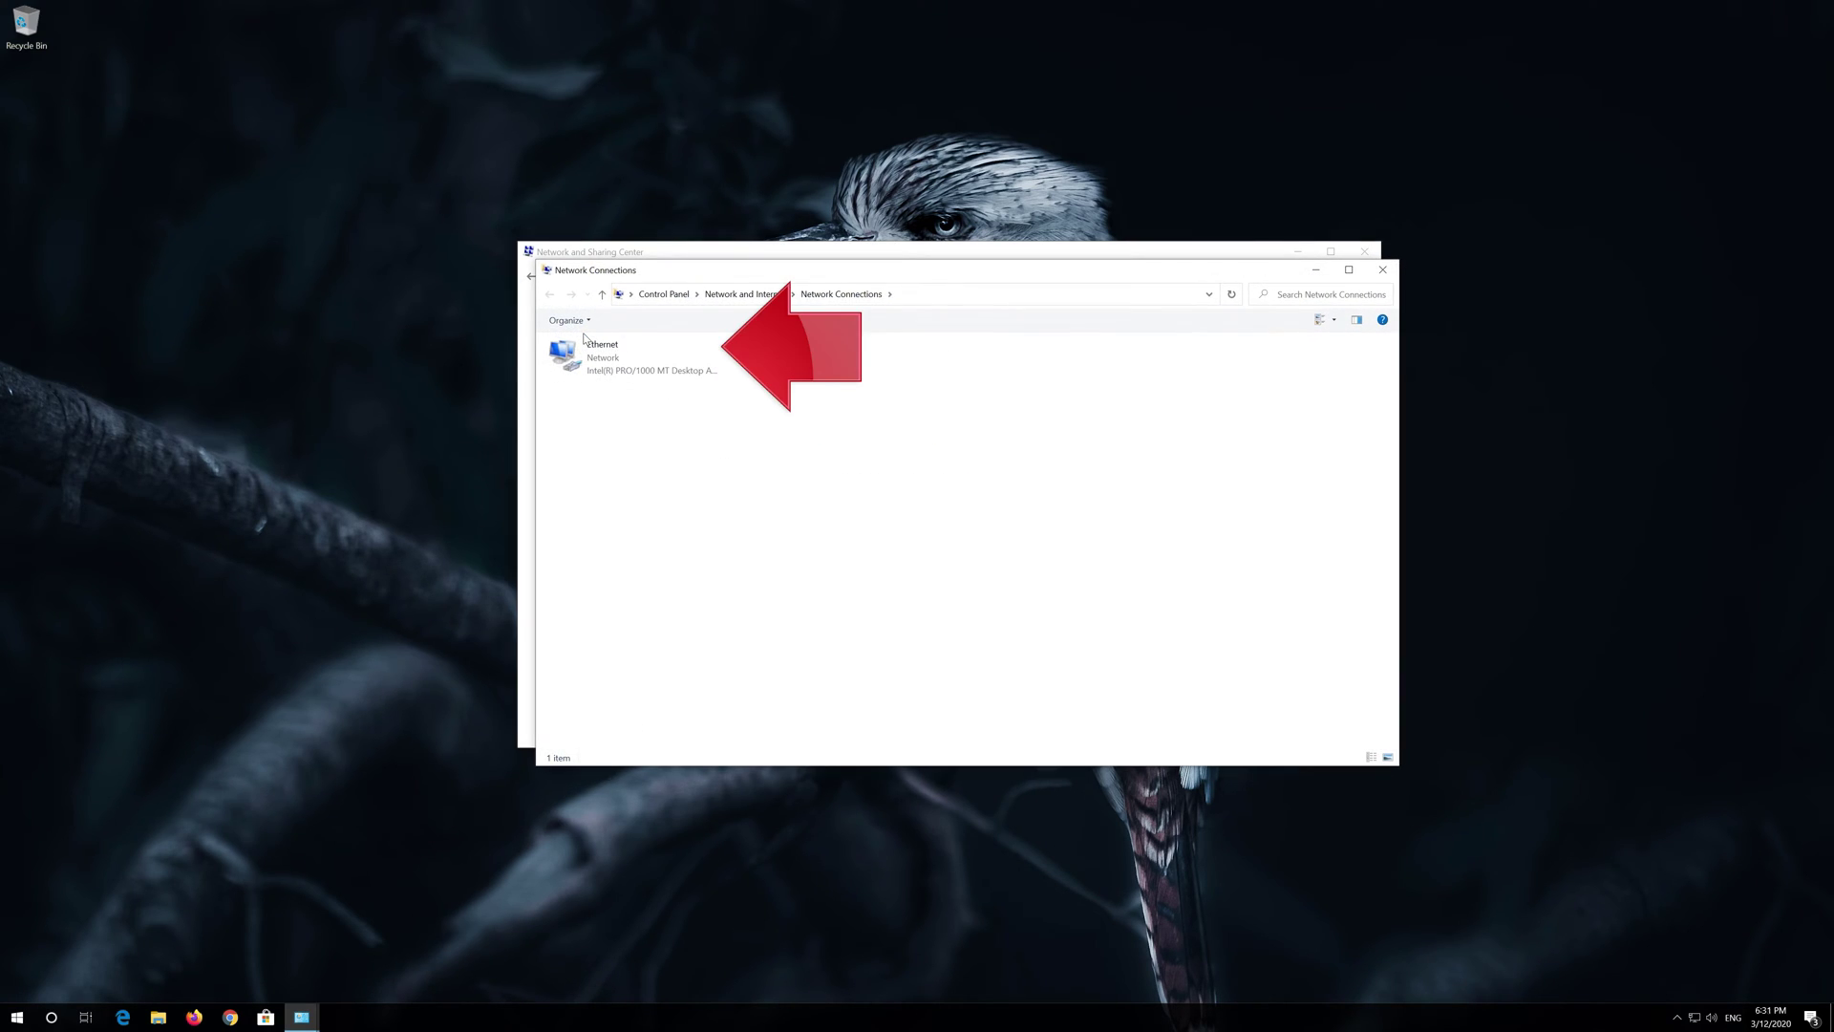
click(707, 357)
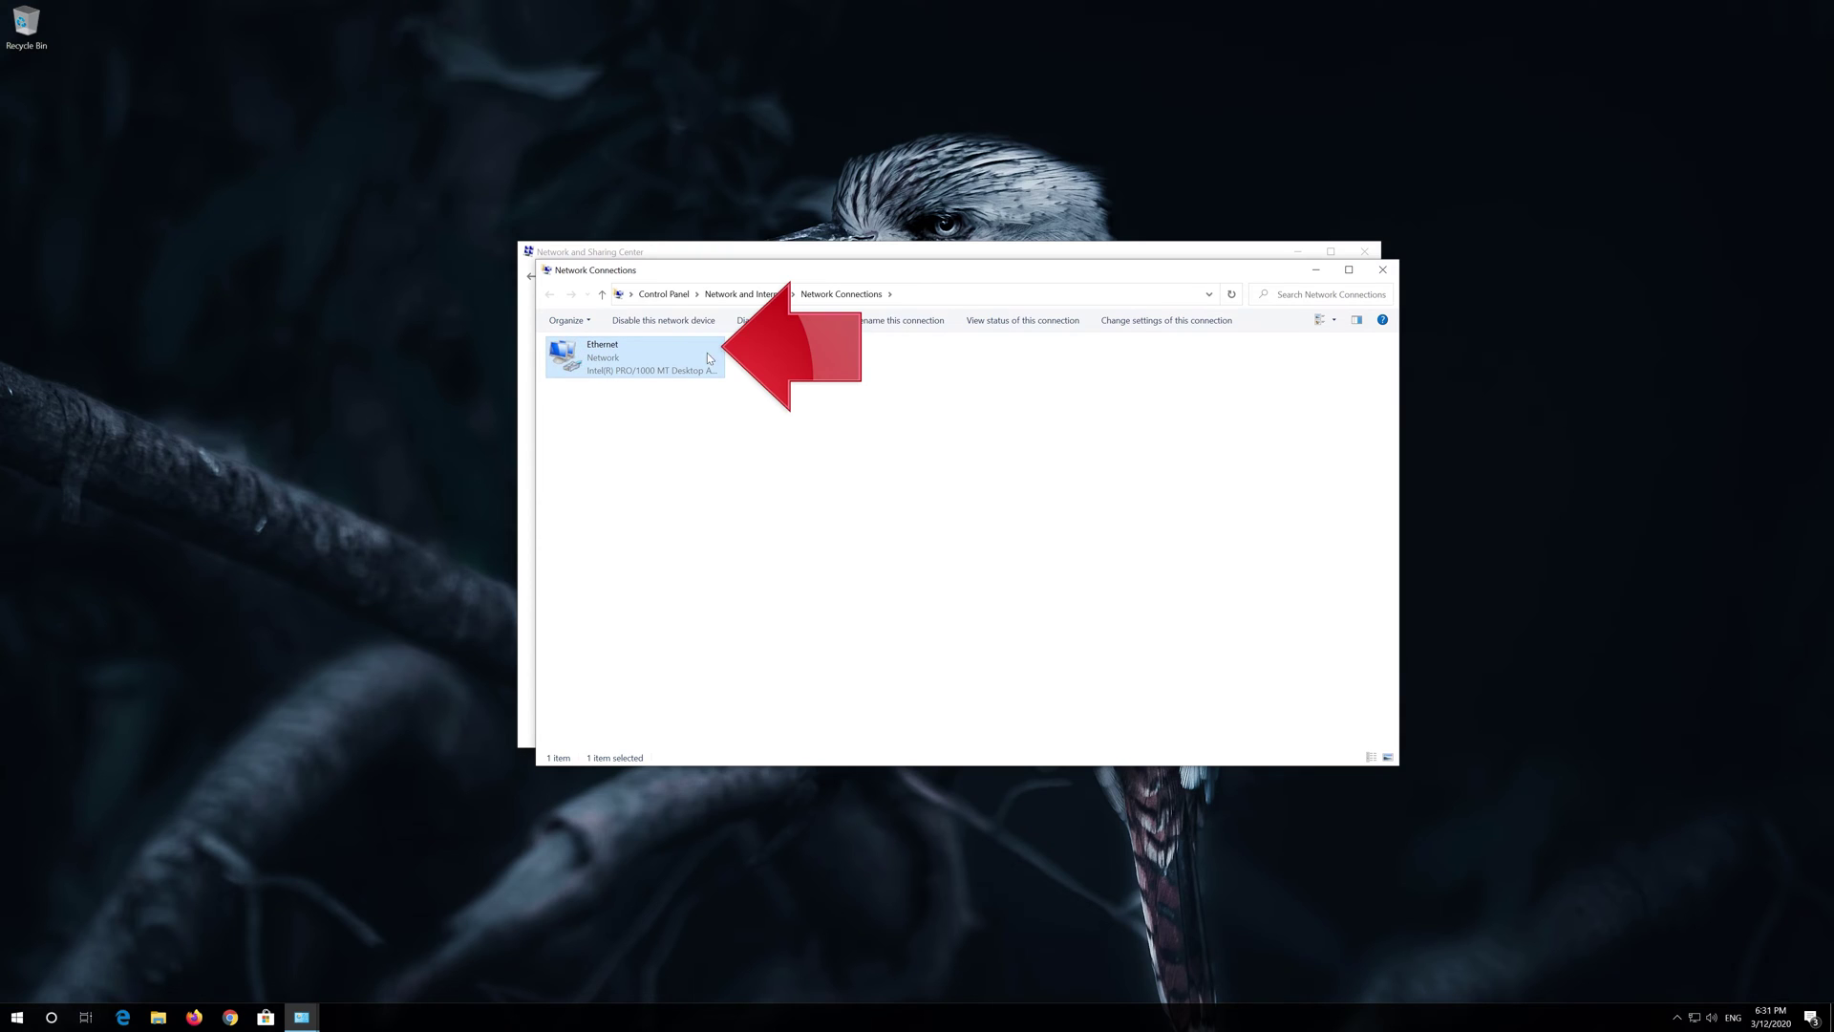
Open the Ethernet adapter's Properties, move the dialog aside, and select Internet Protocol Version 4.
right_click(631, 354)
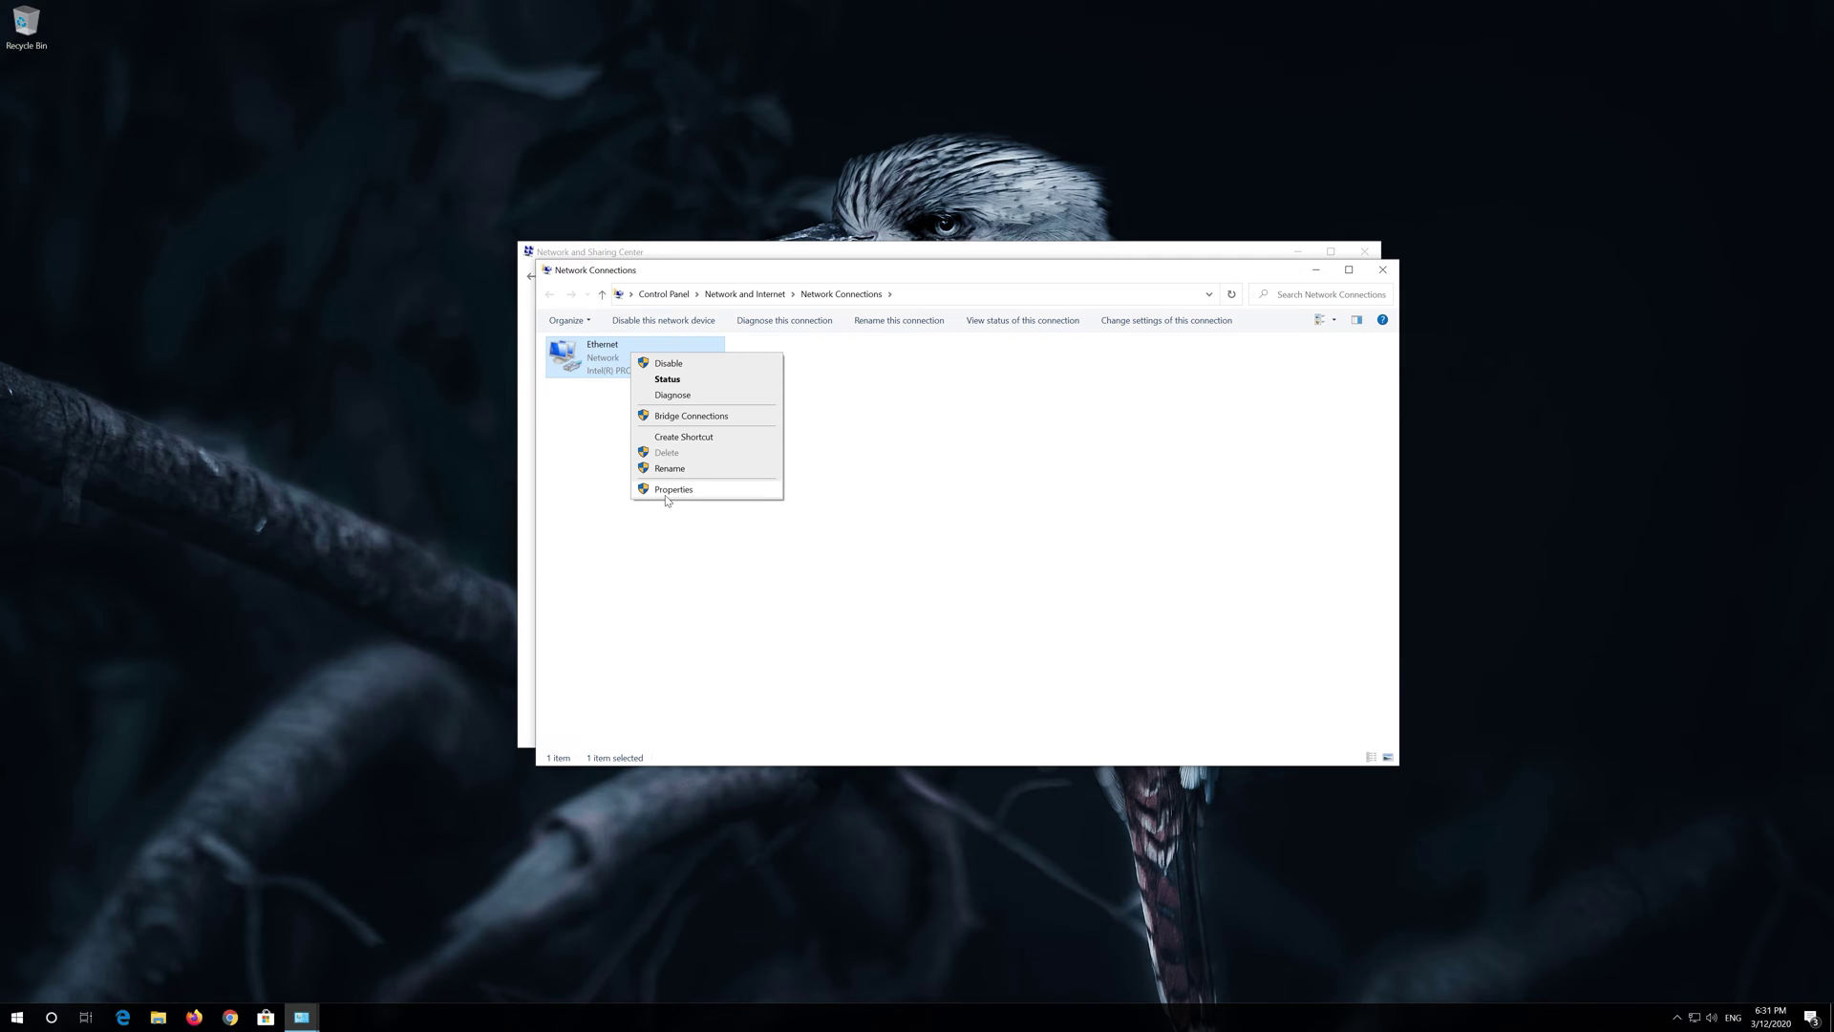
click(694, 492)
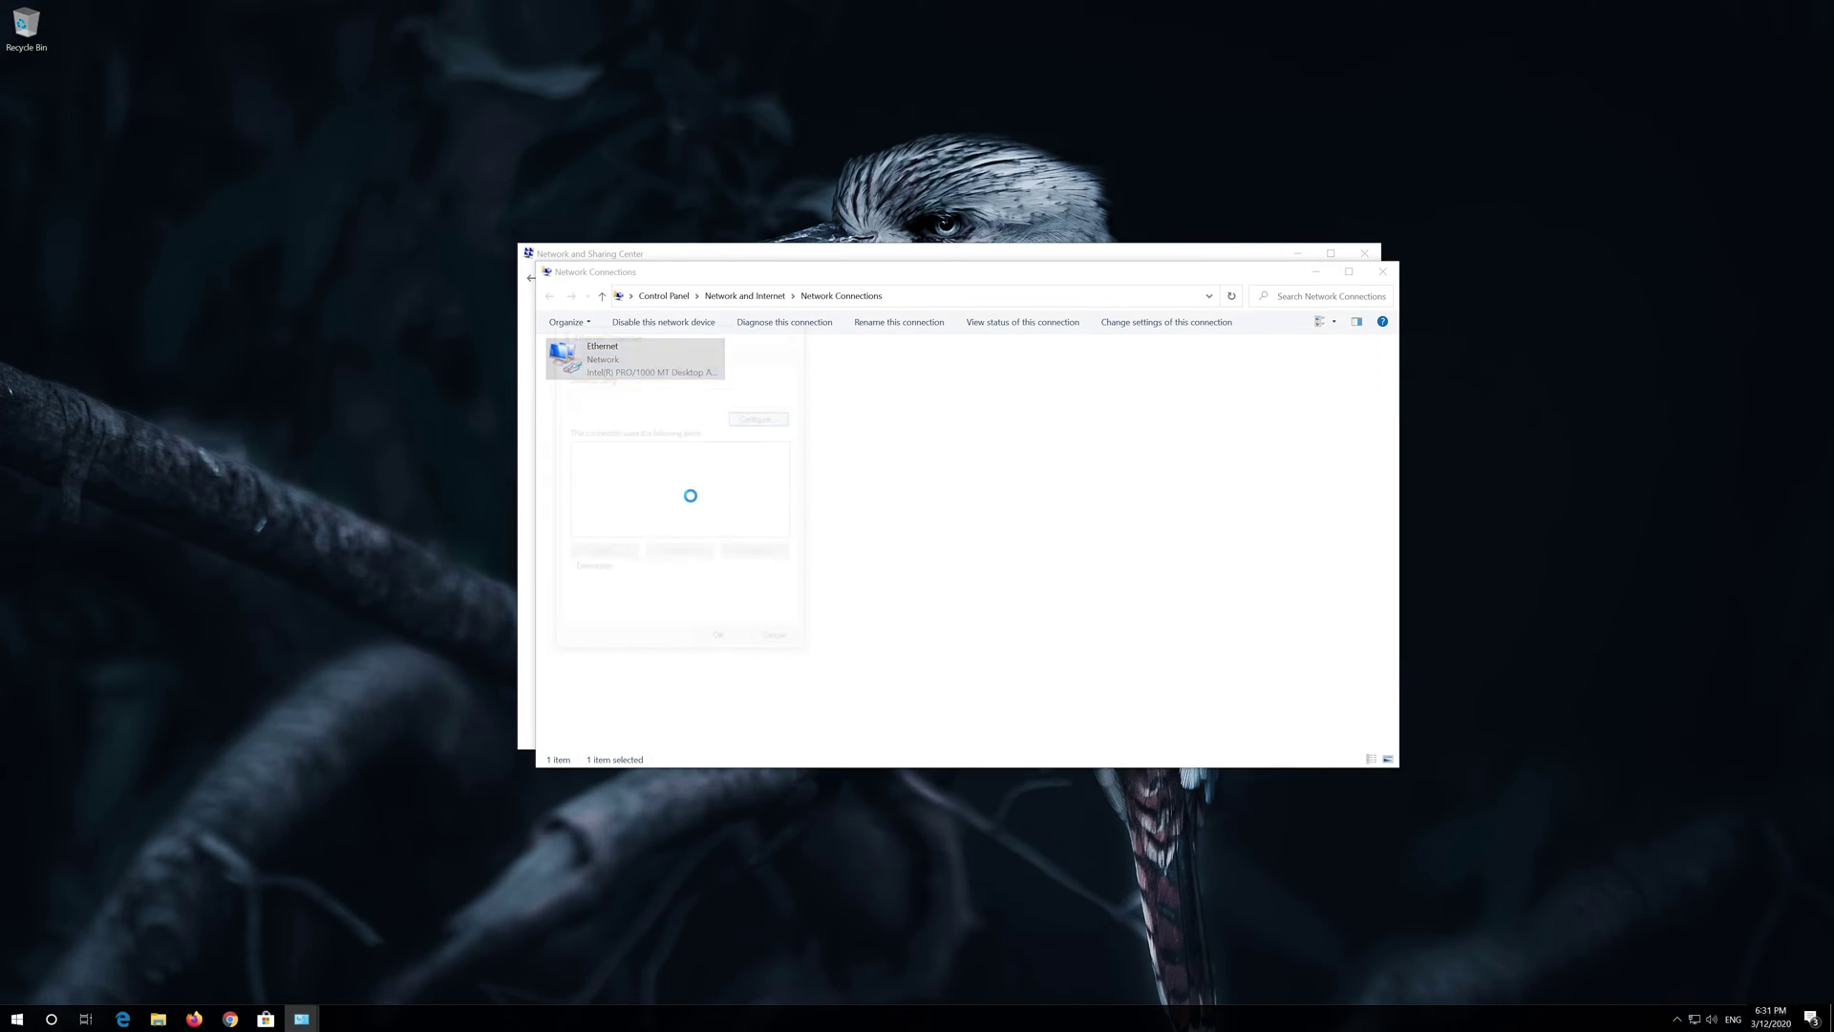
drag(679, 337, 964, 345)
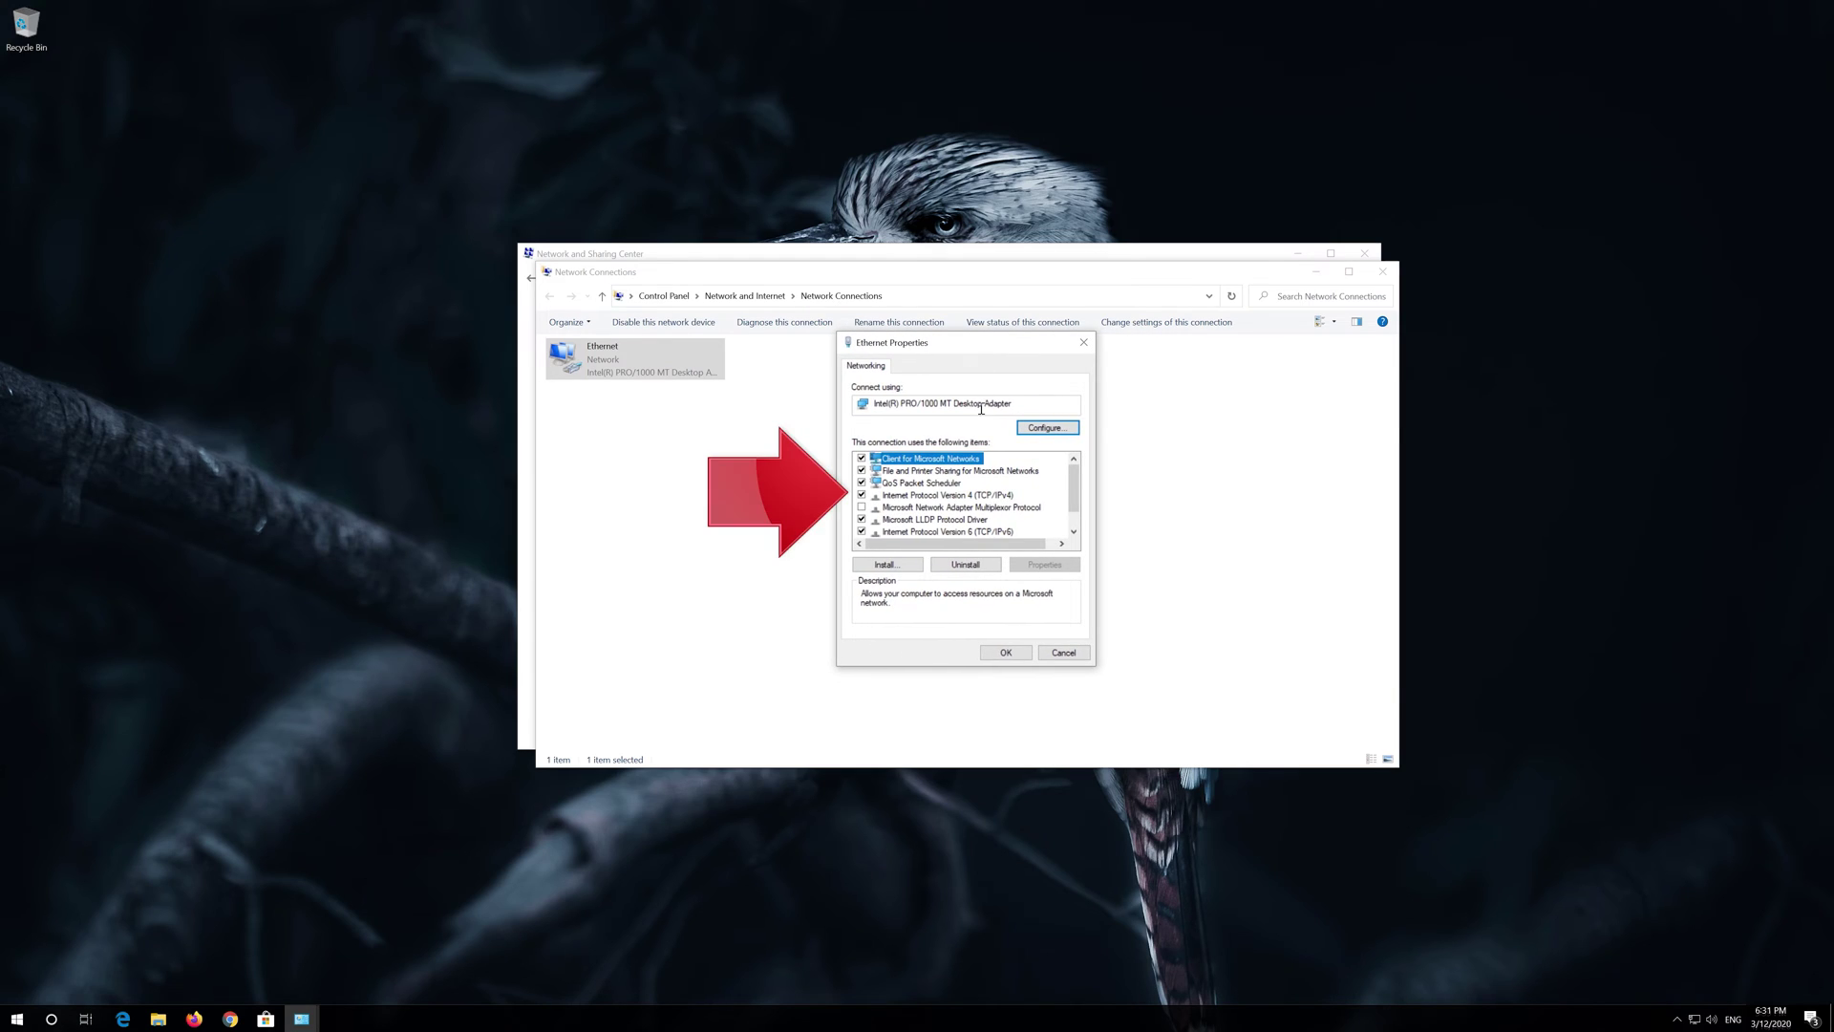
click(989, 498)
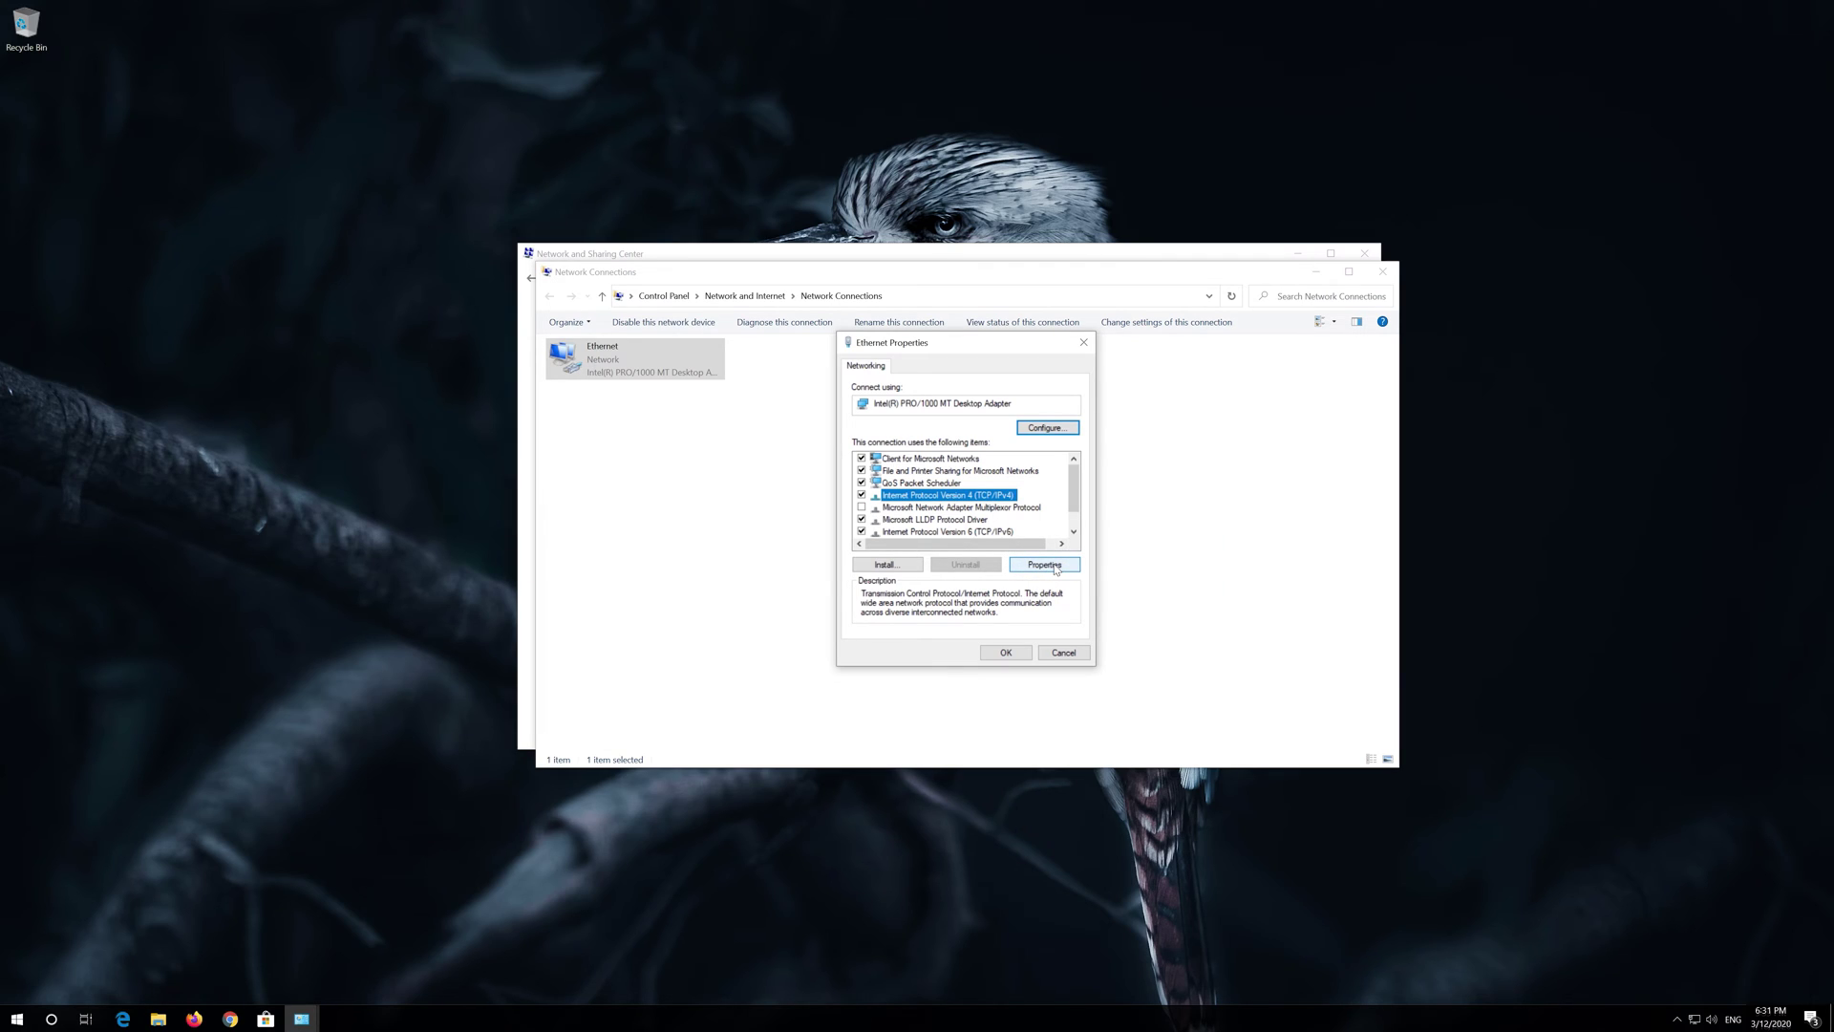
In TCP/IPv4 properties, use manual DNS servers 1.1.1.1 and 1.0.0.1, confirm, and close Ethernet properties.
click(1055, 567)
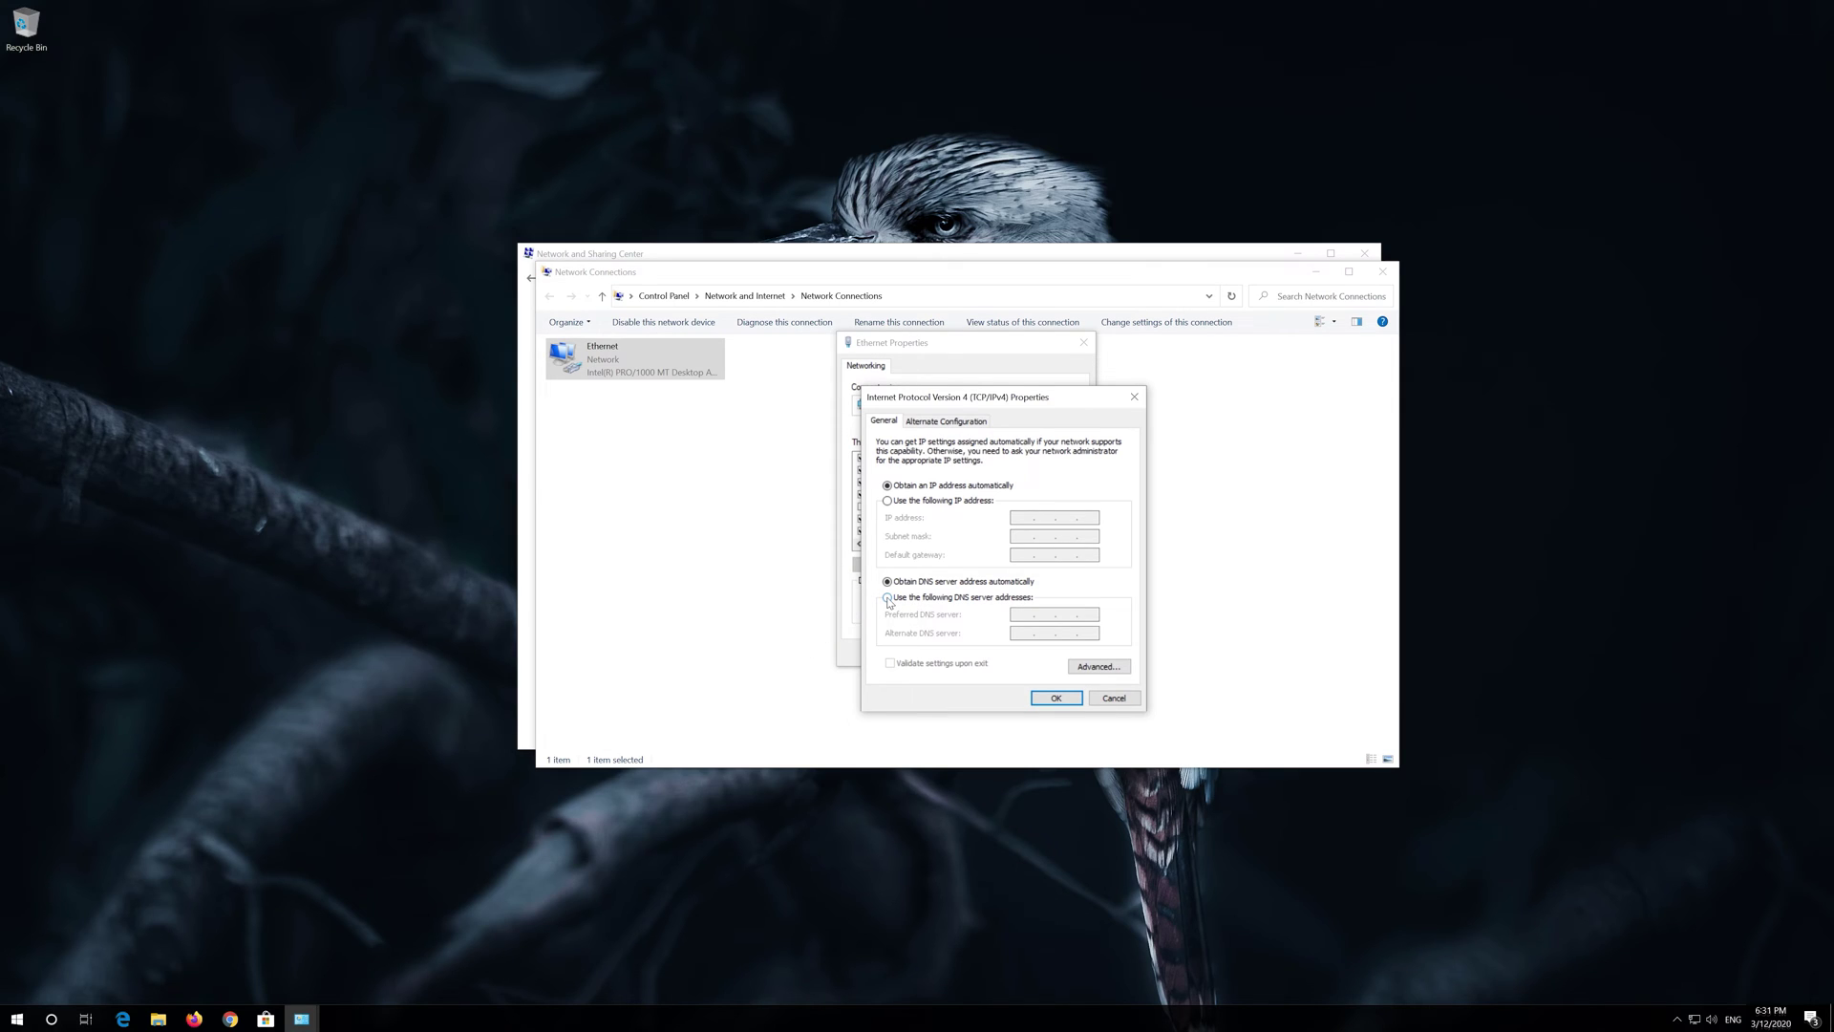
click(888, 598)
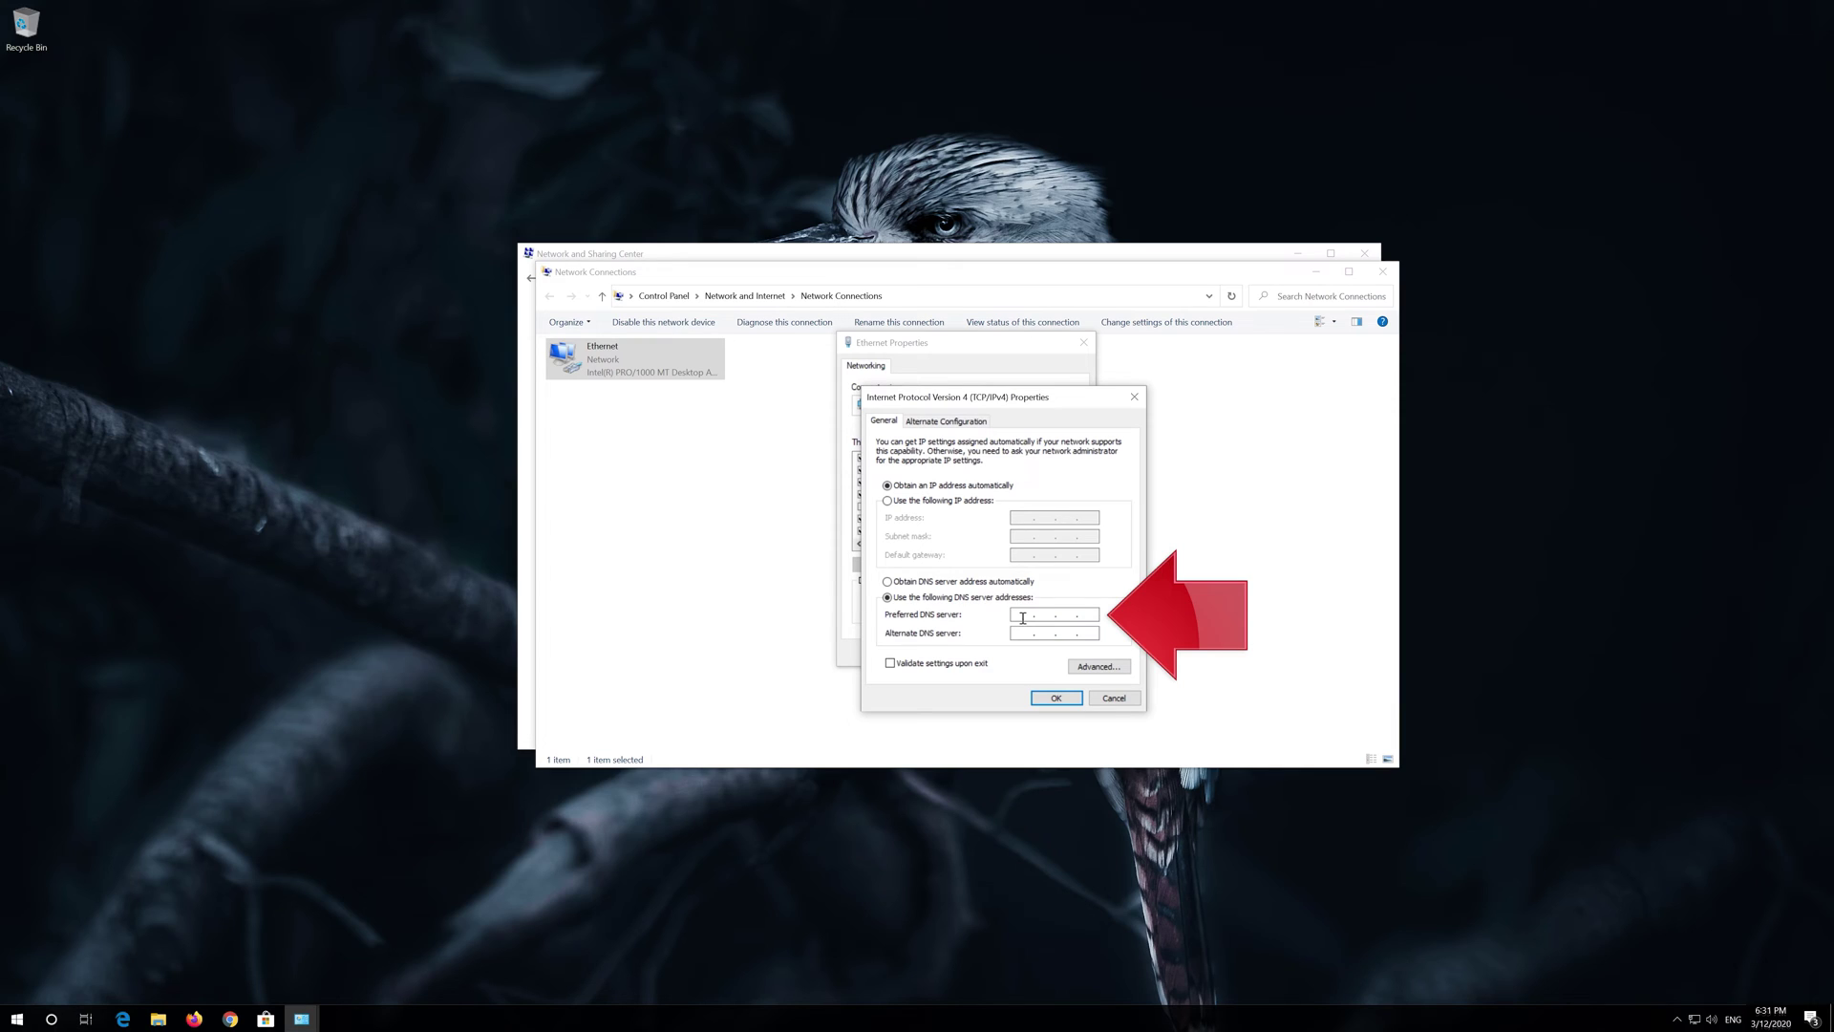
text(1.1.1.1)
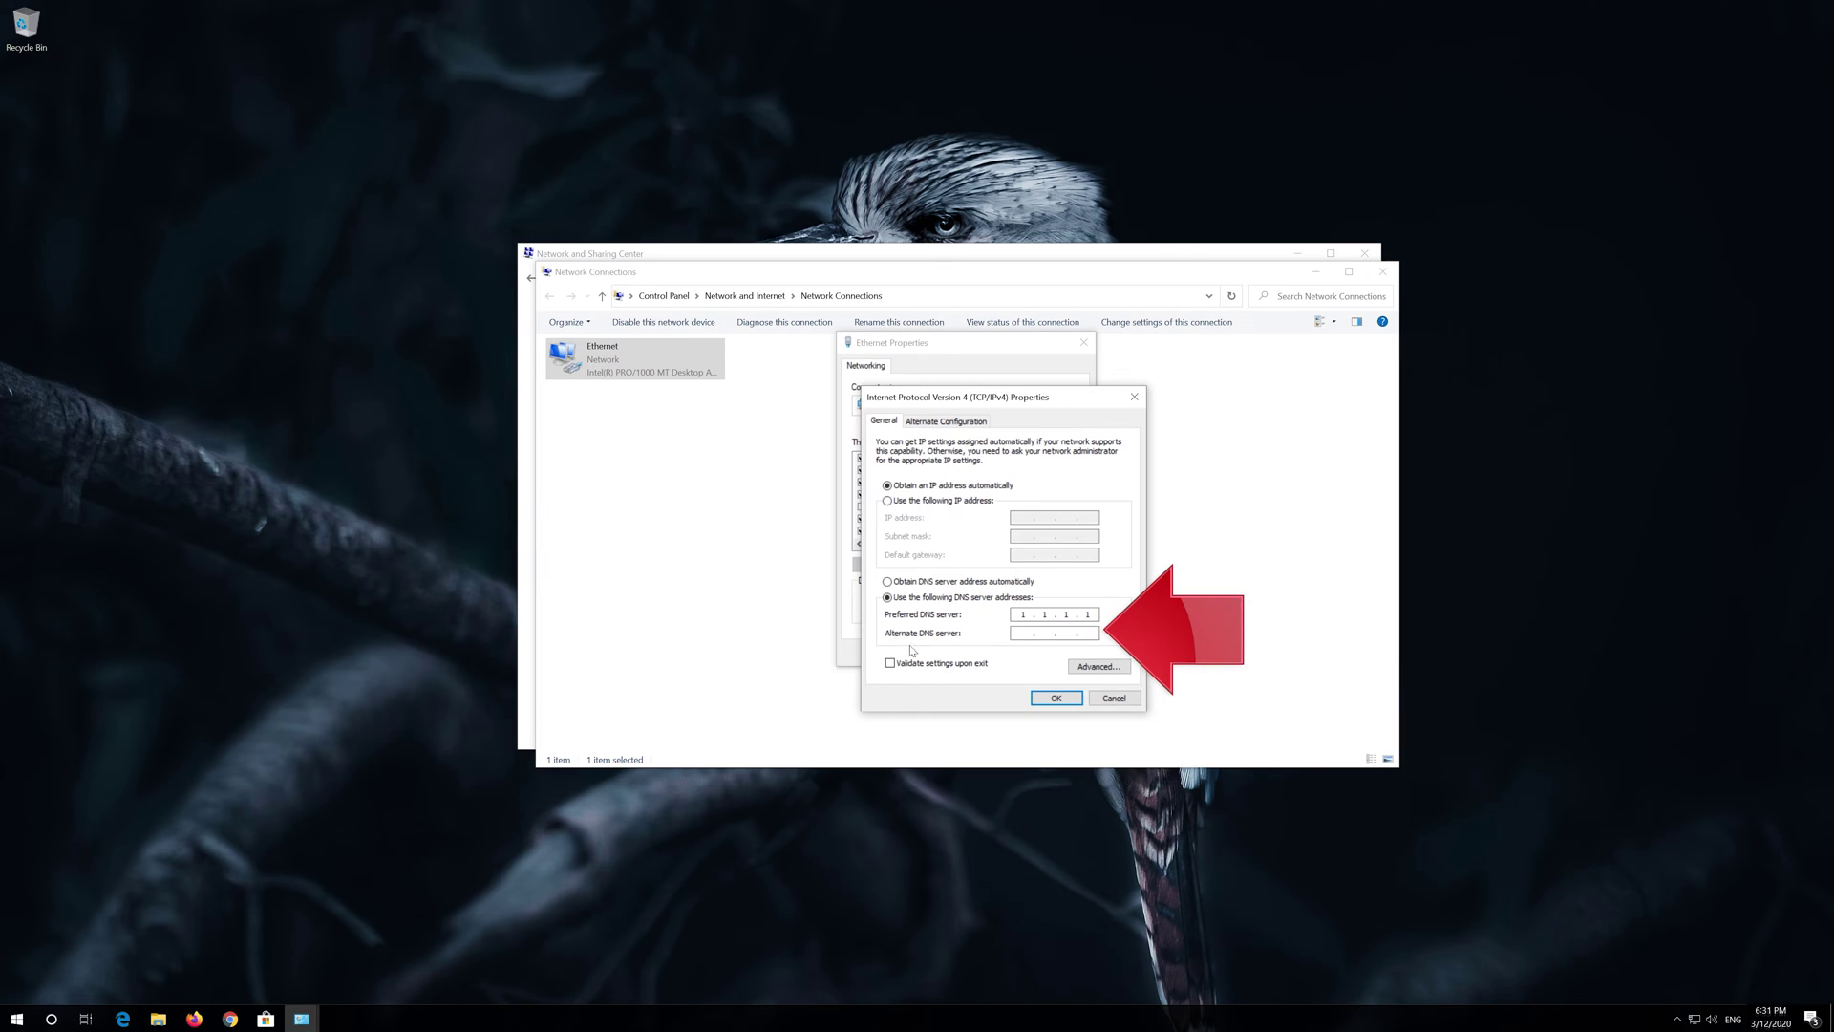
click(1021, 631)
text(1 )
text(. 0 . 0 . 1)
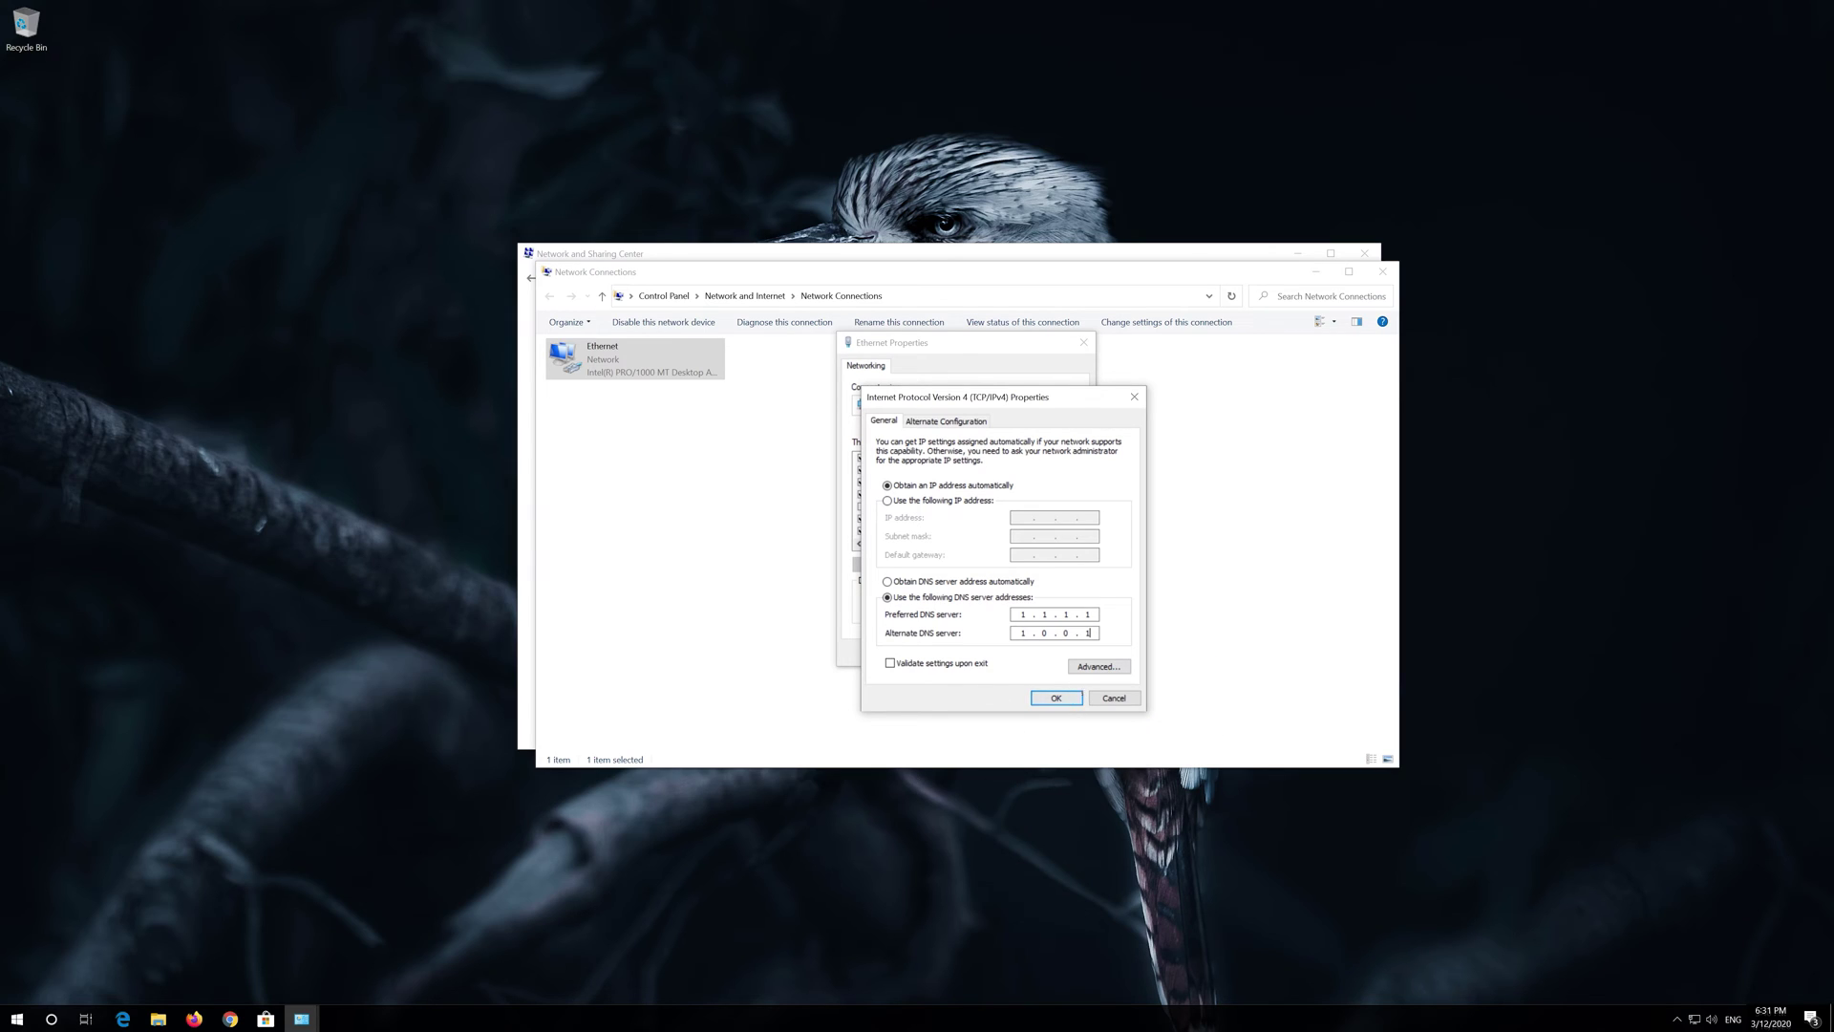
click(1060, 700)
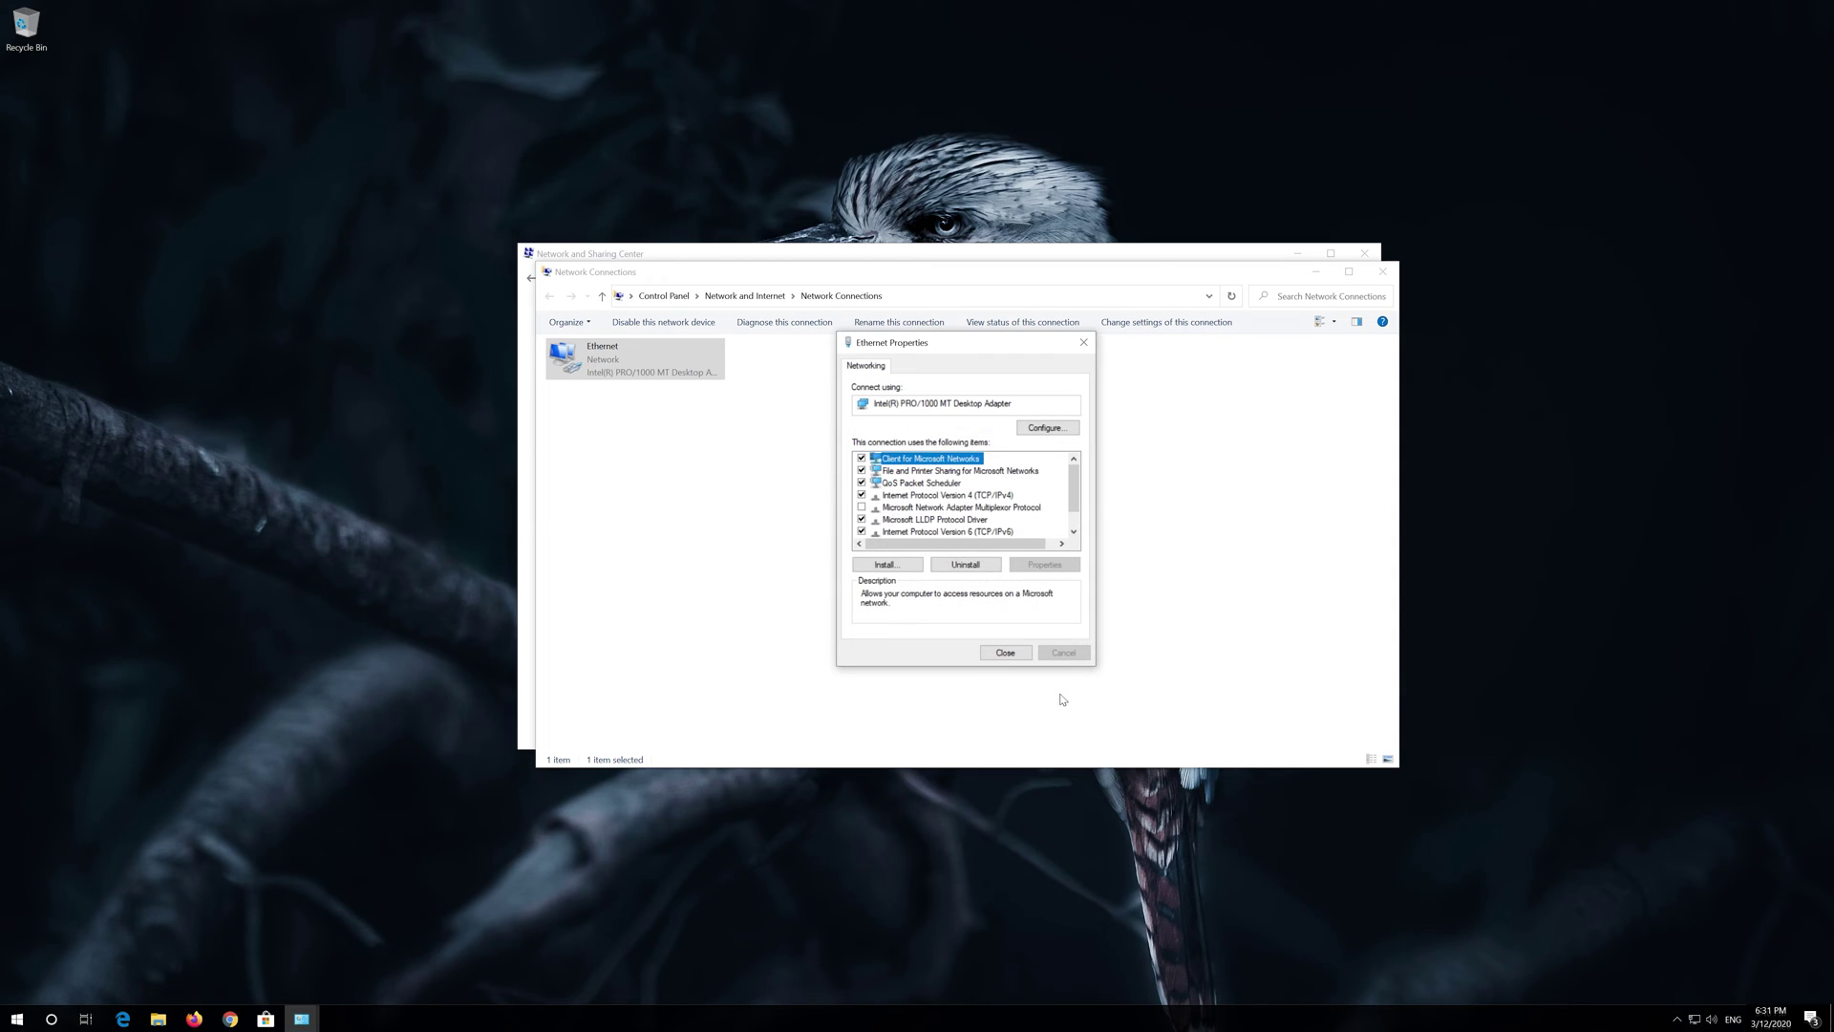
click(1006, 654)
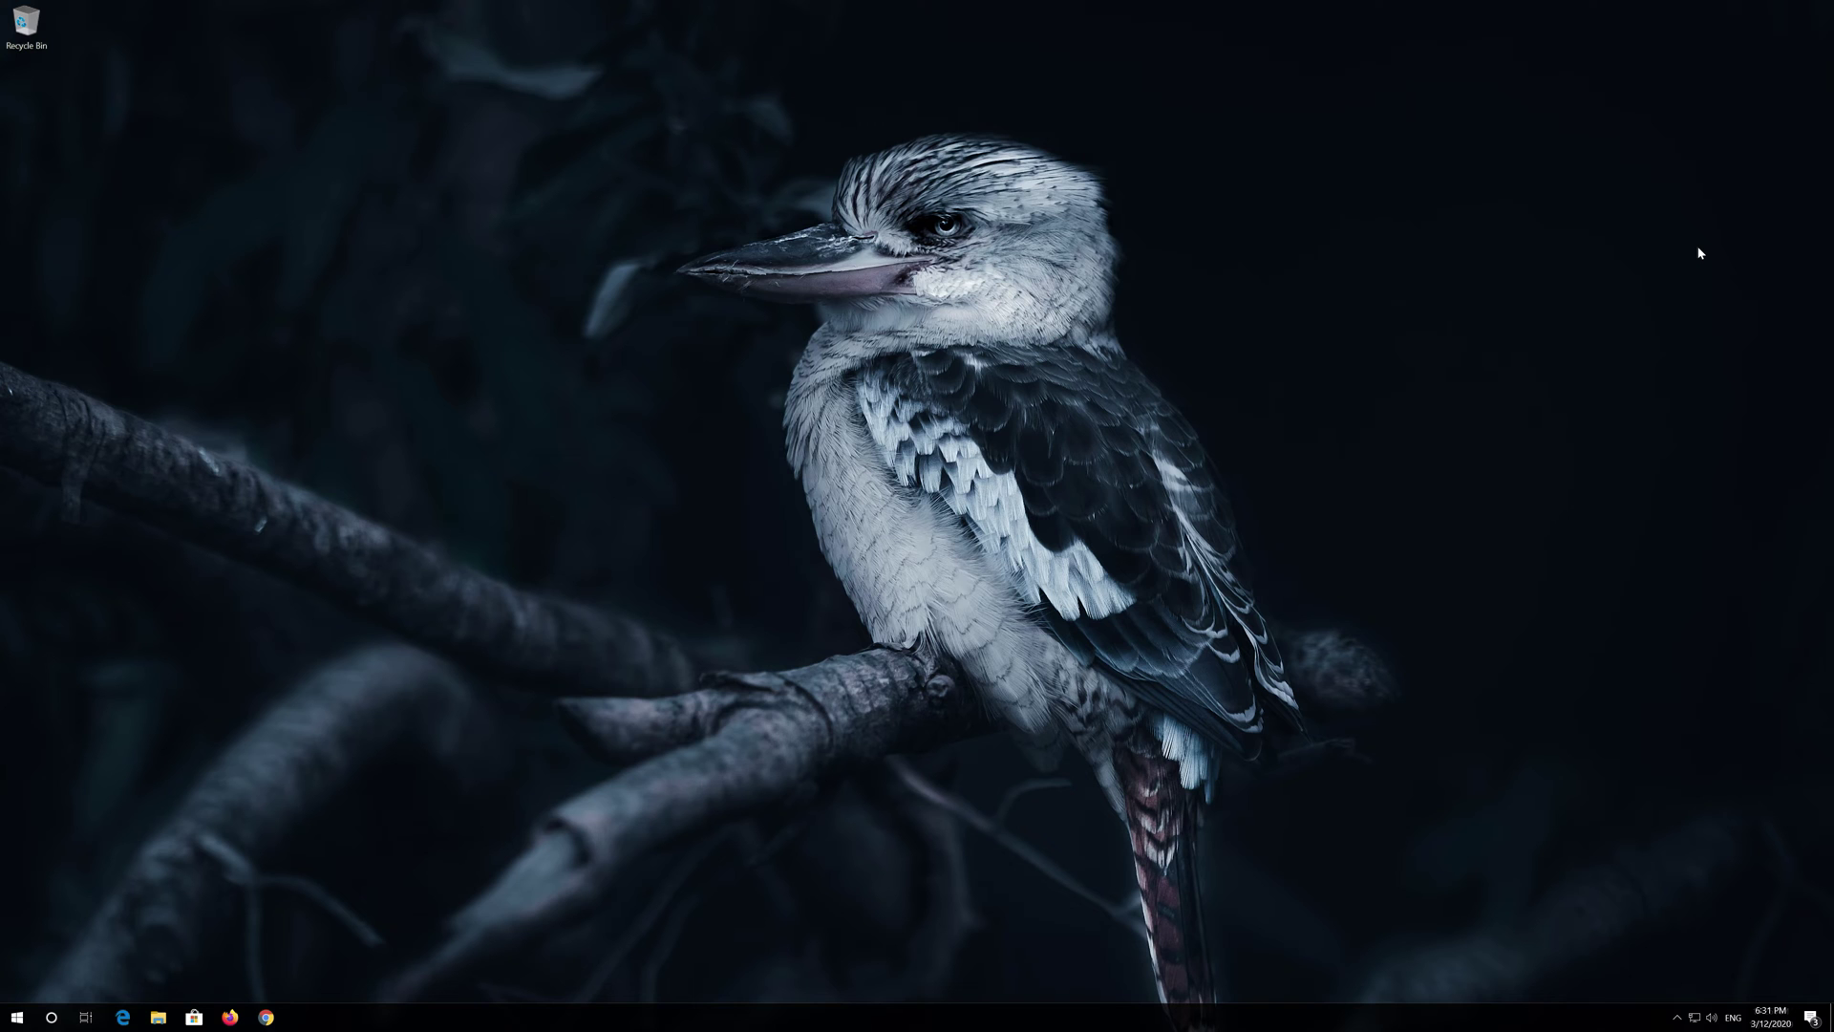
Launch Command Prompt from Start search 'cmd' as administrator, approving the UAC prompt.
key(super)
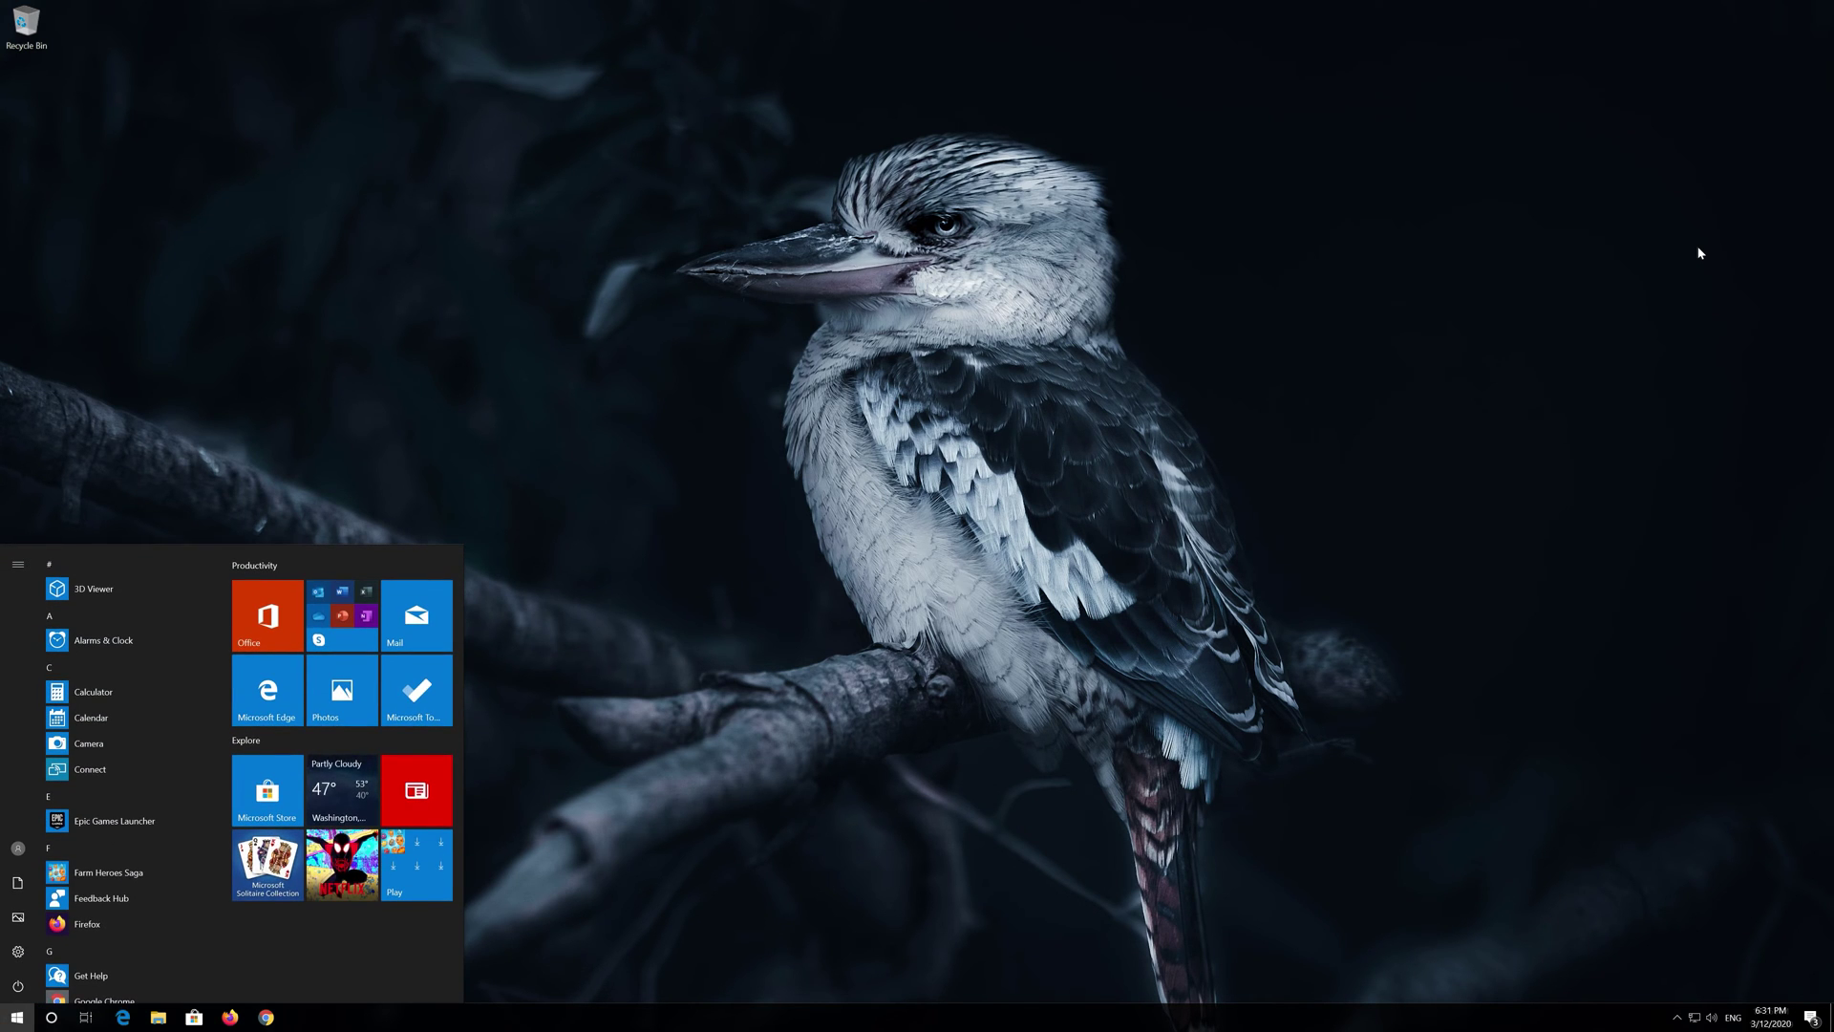
text(cmd)
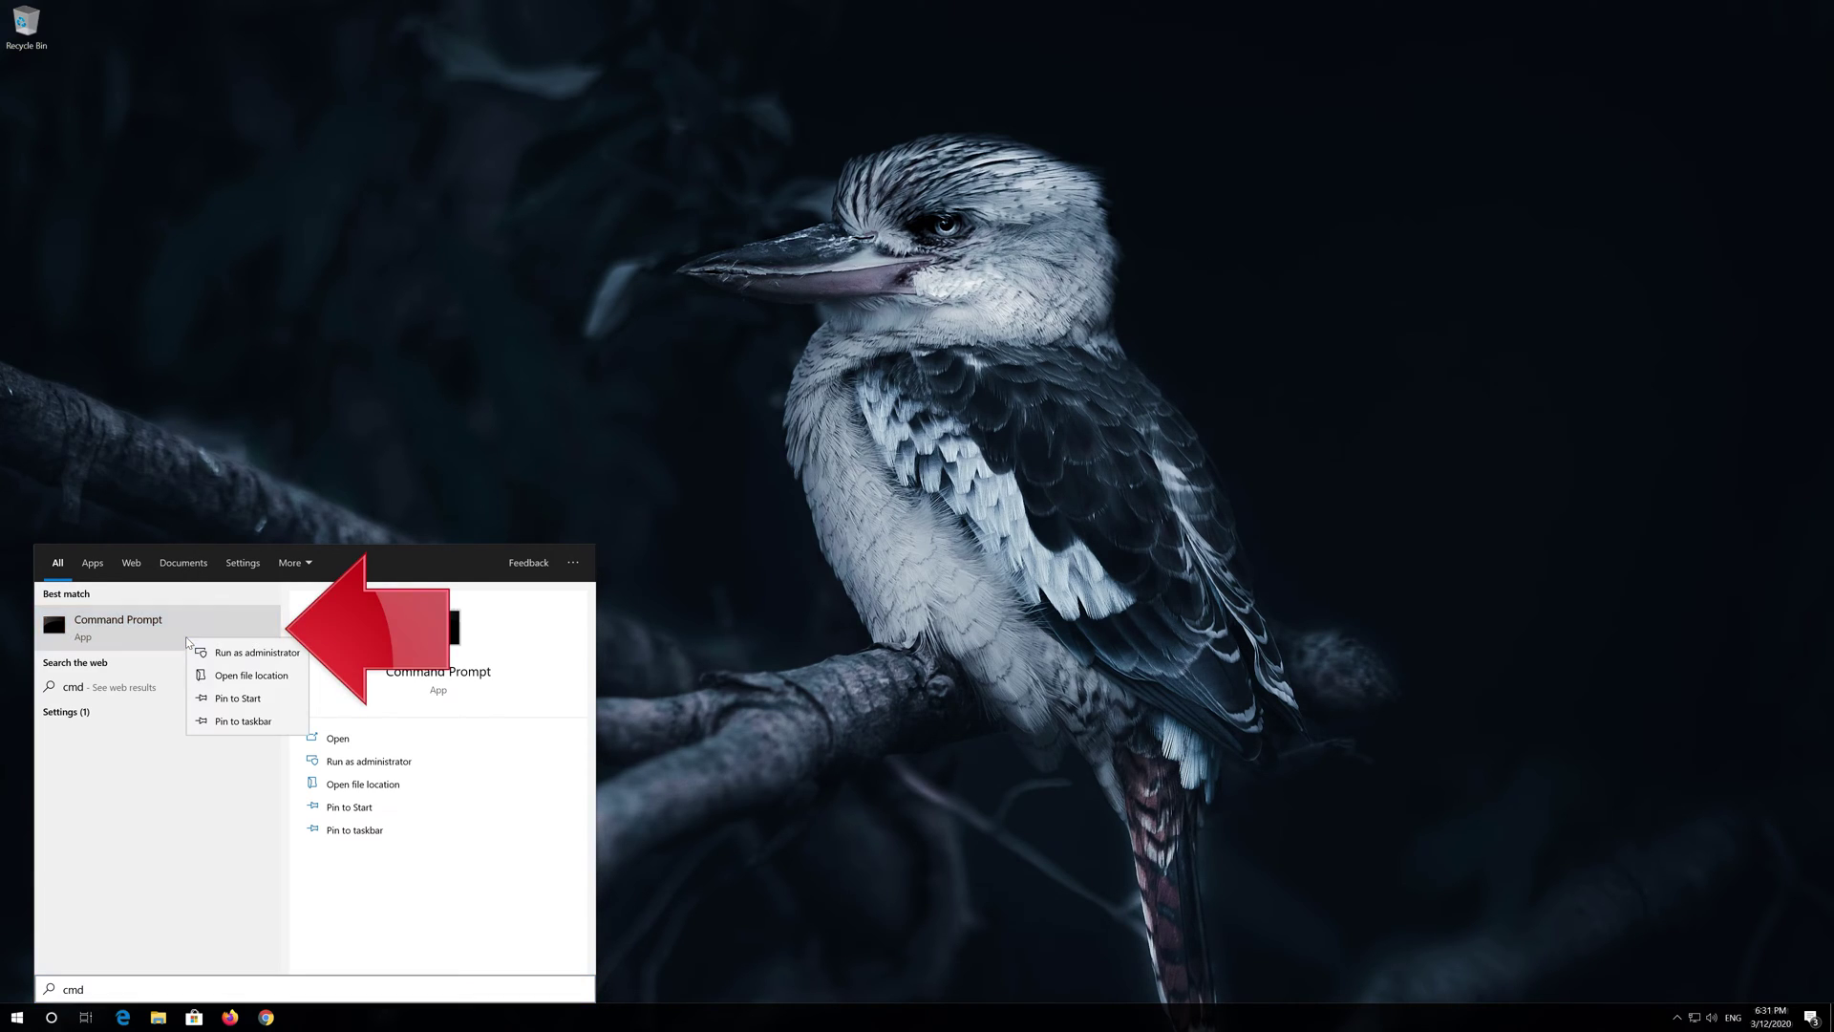
right_click(184, 637)
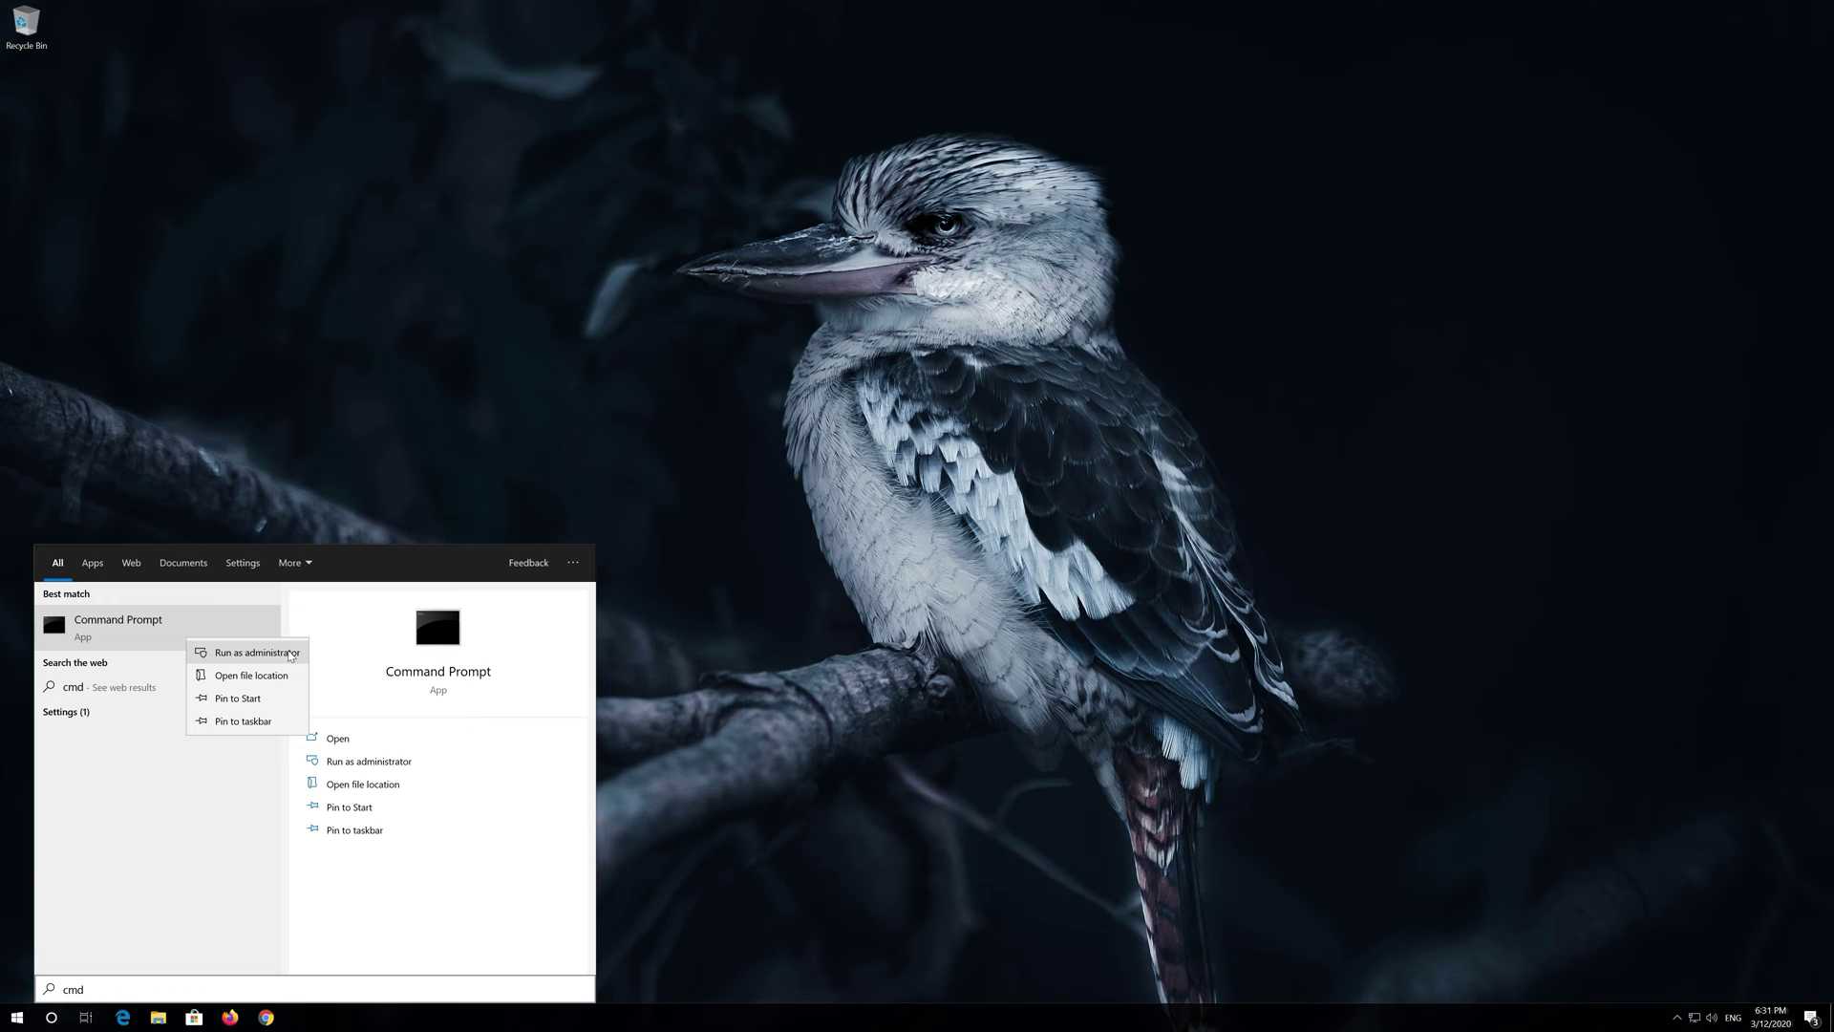
click(292, 655)
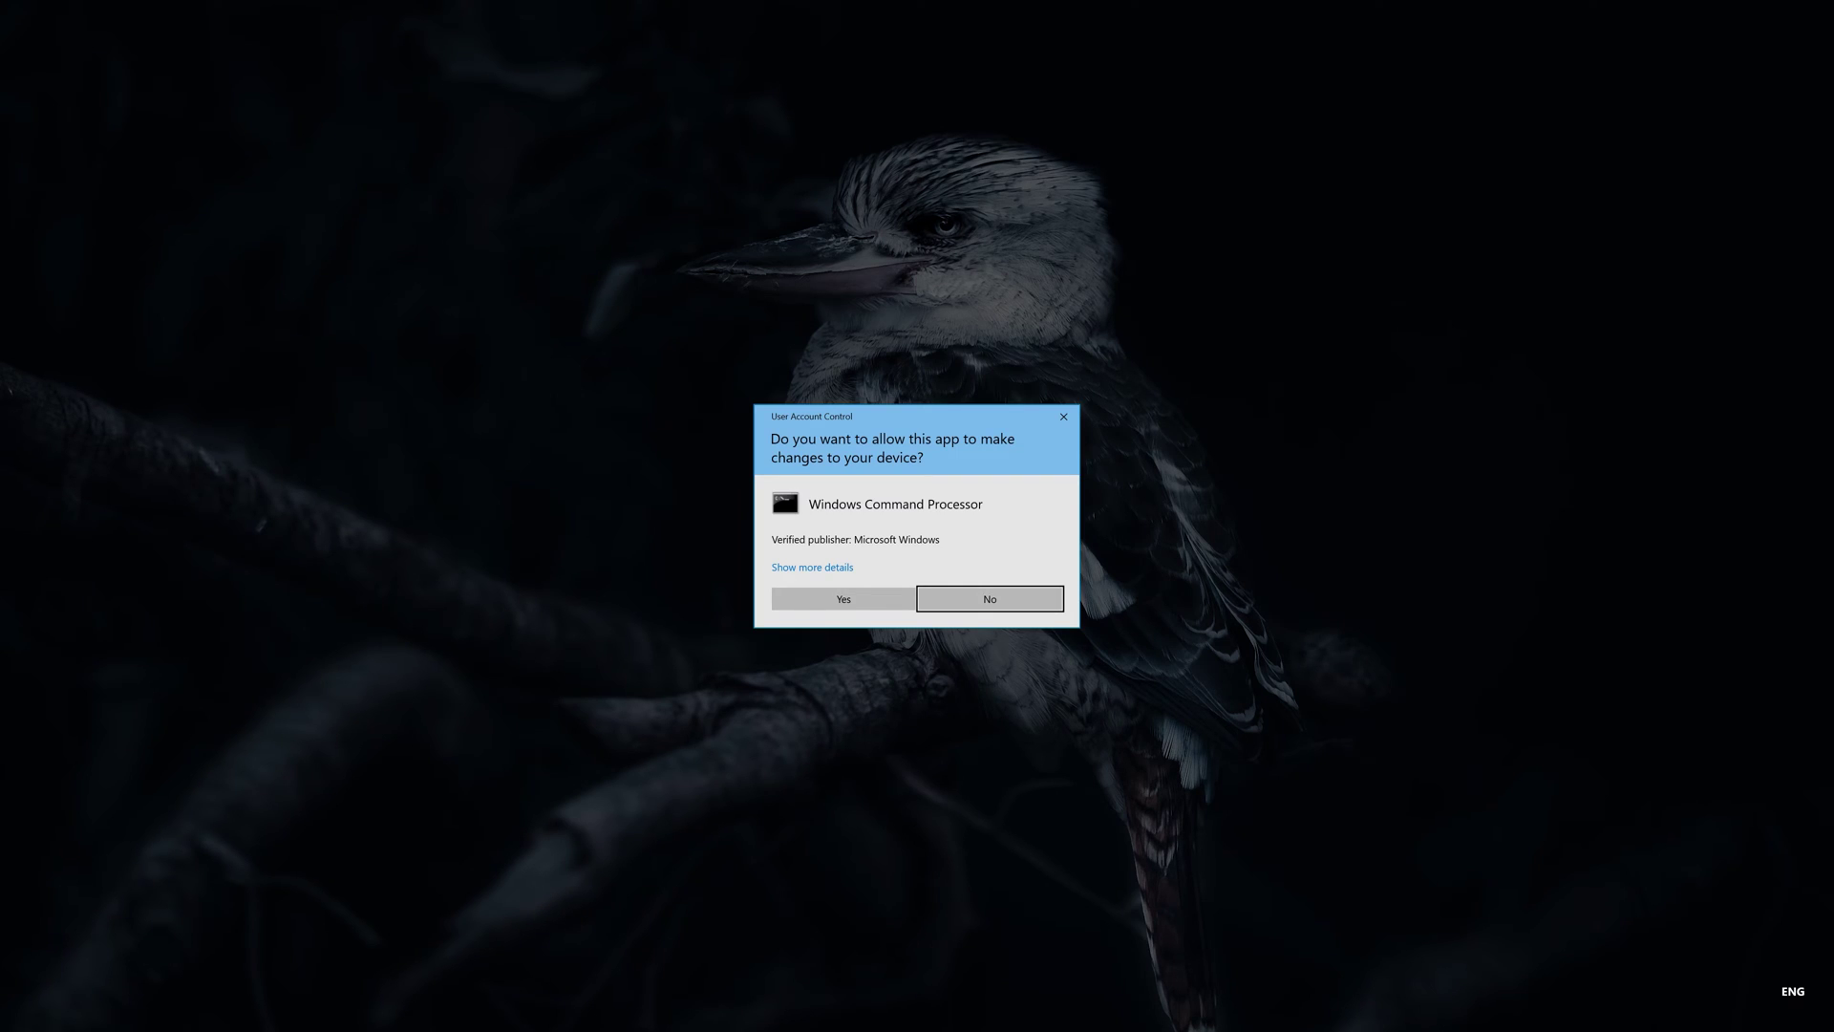
click(858, 606)
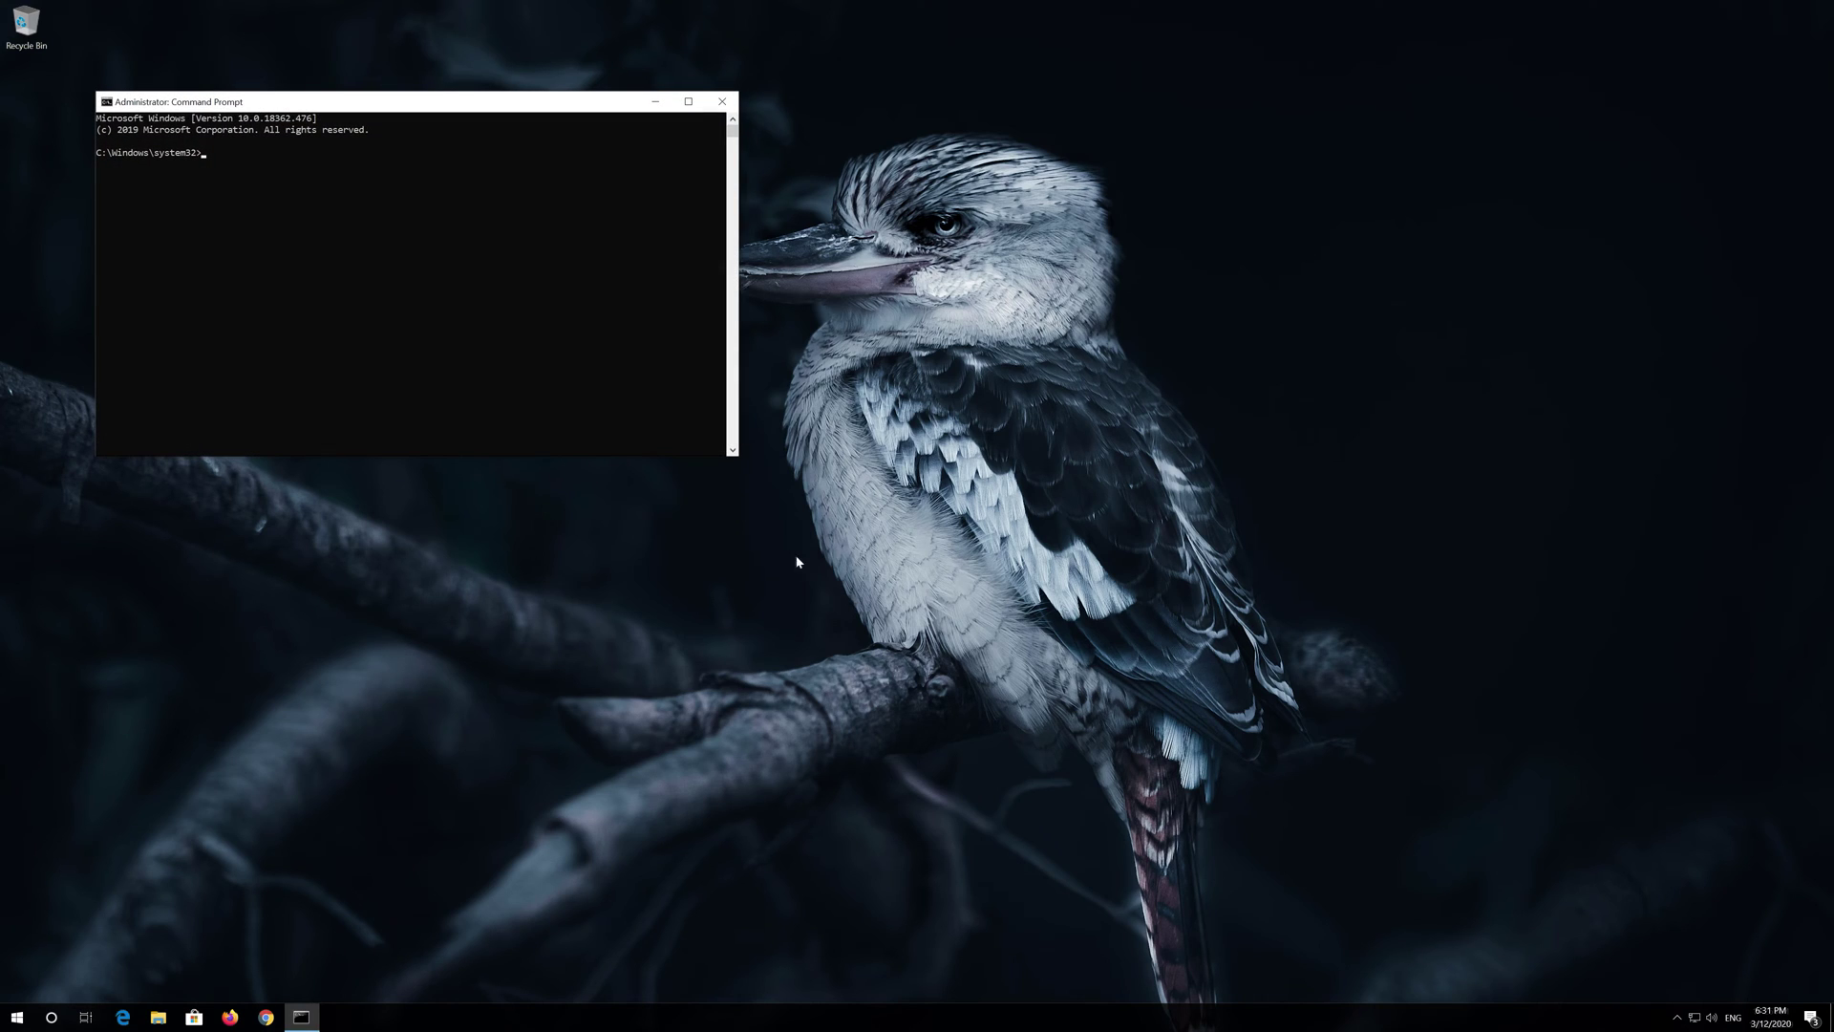
Reposition and enlarge the console, then run 'netsh int ip reset C:\resetlog.txt'.
mouse_move(554, 102)
mouse_down()
mouse_move(921, 316)
mouse_move(979, 300)
mouse_up()
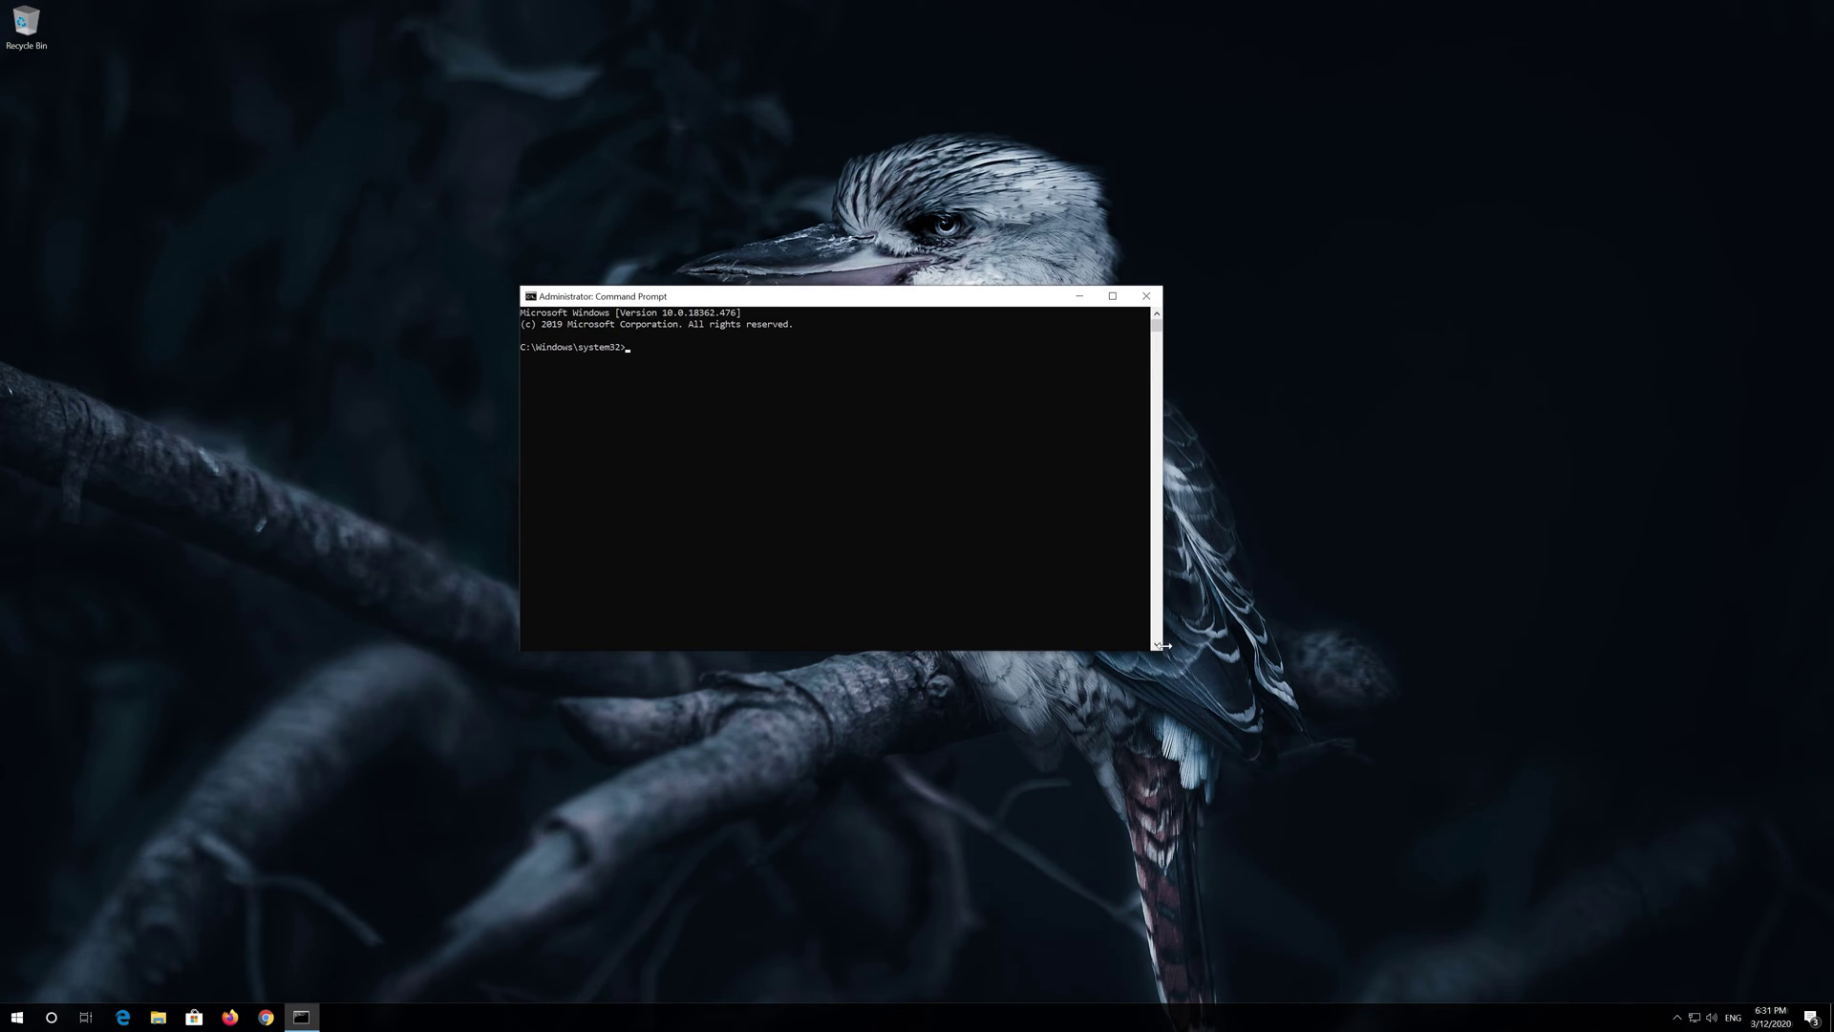
drag(1162, 652, 1272, 688)
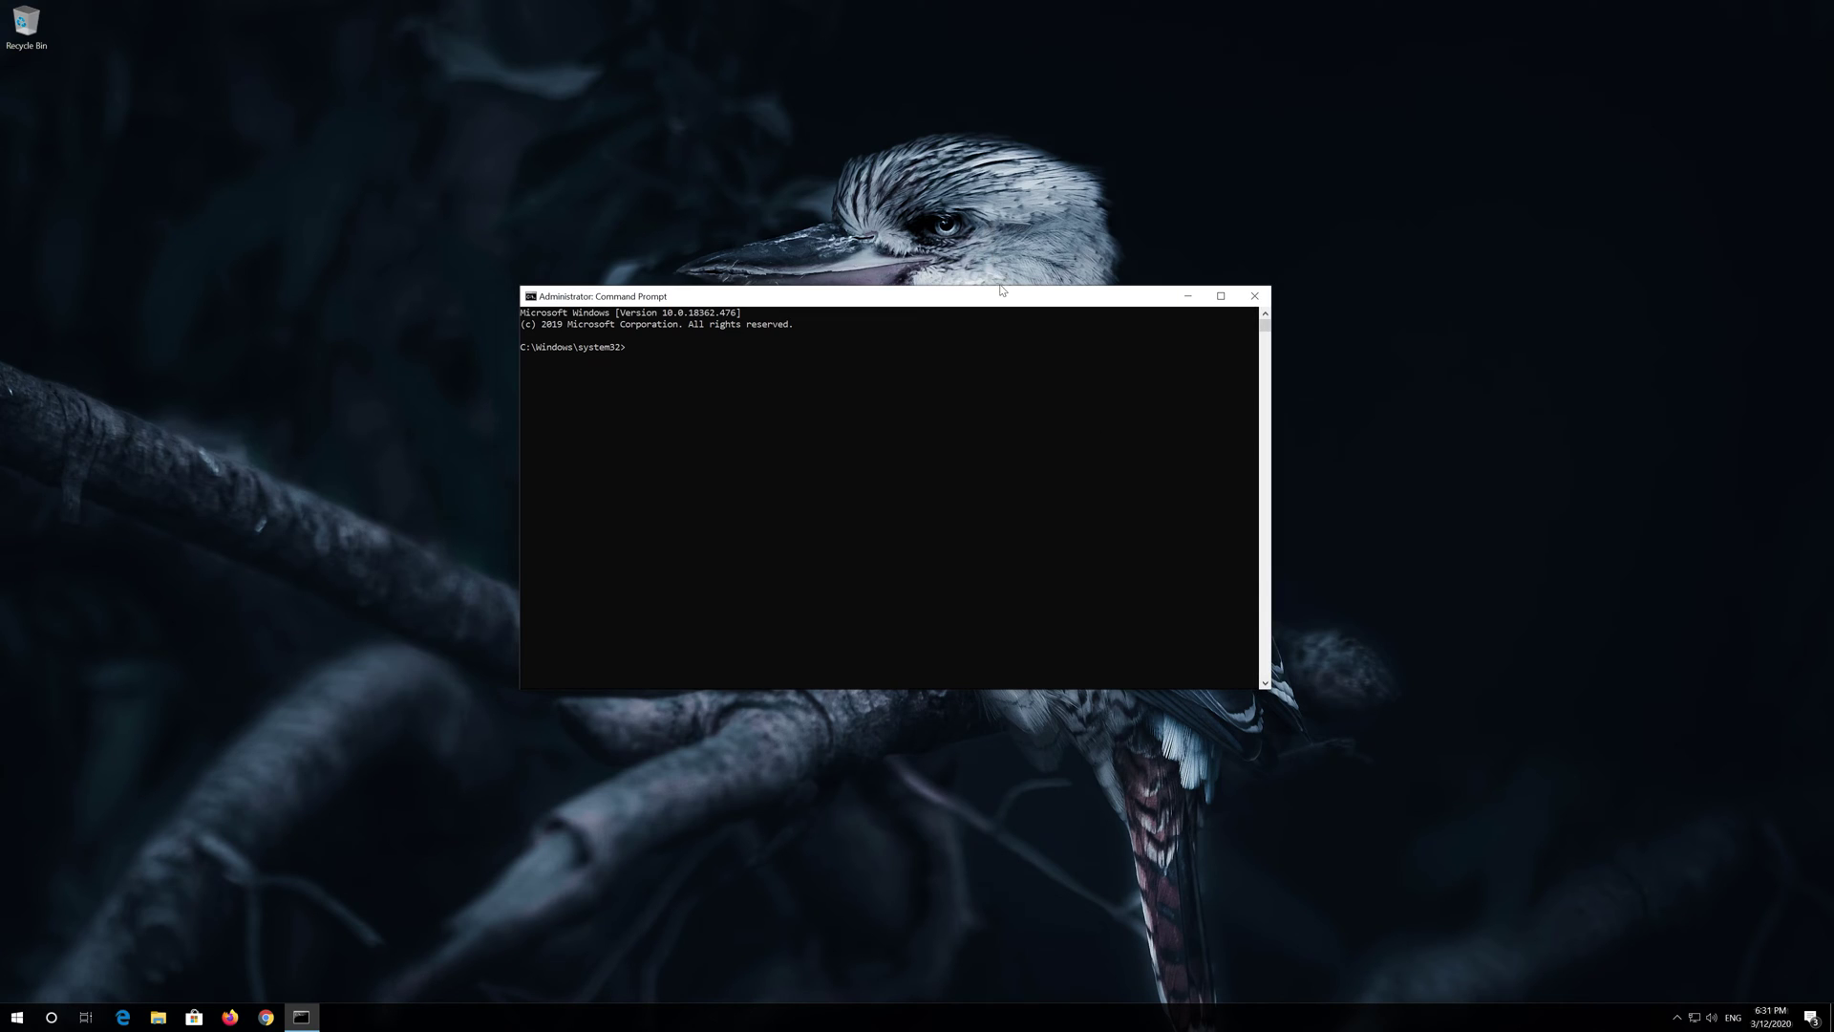
drag(1007, 300, 1025, 278)
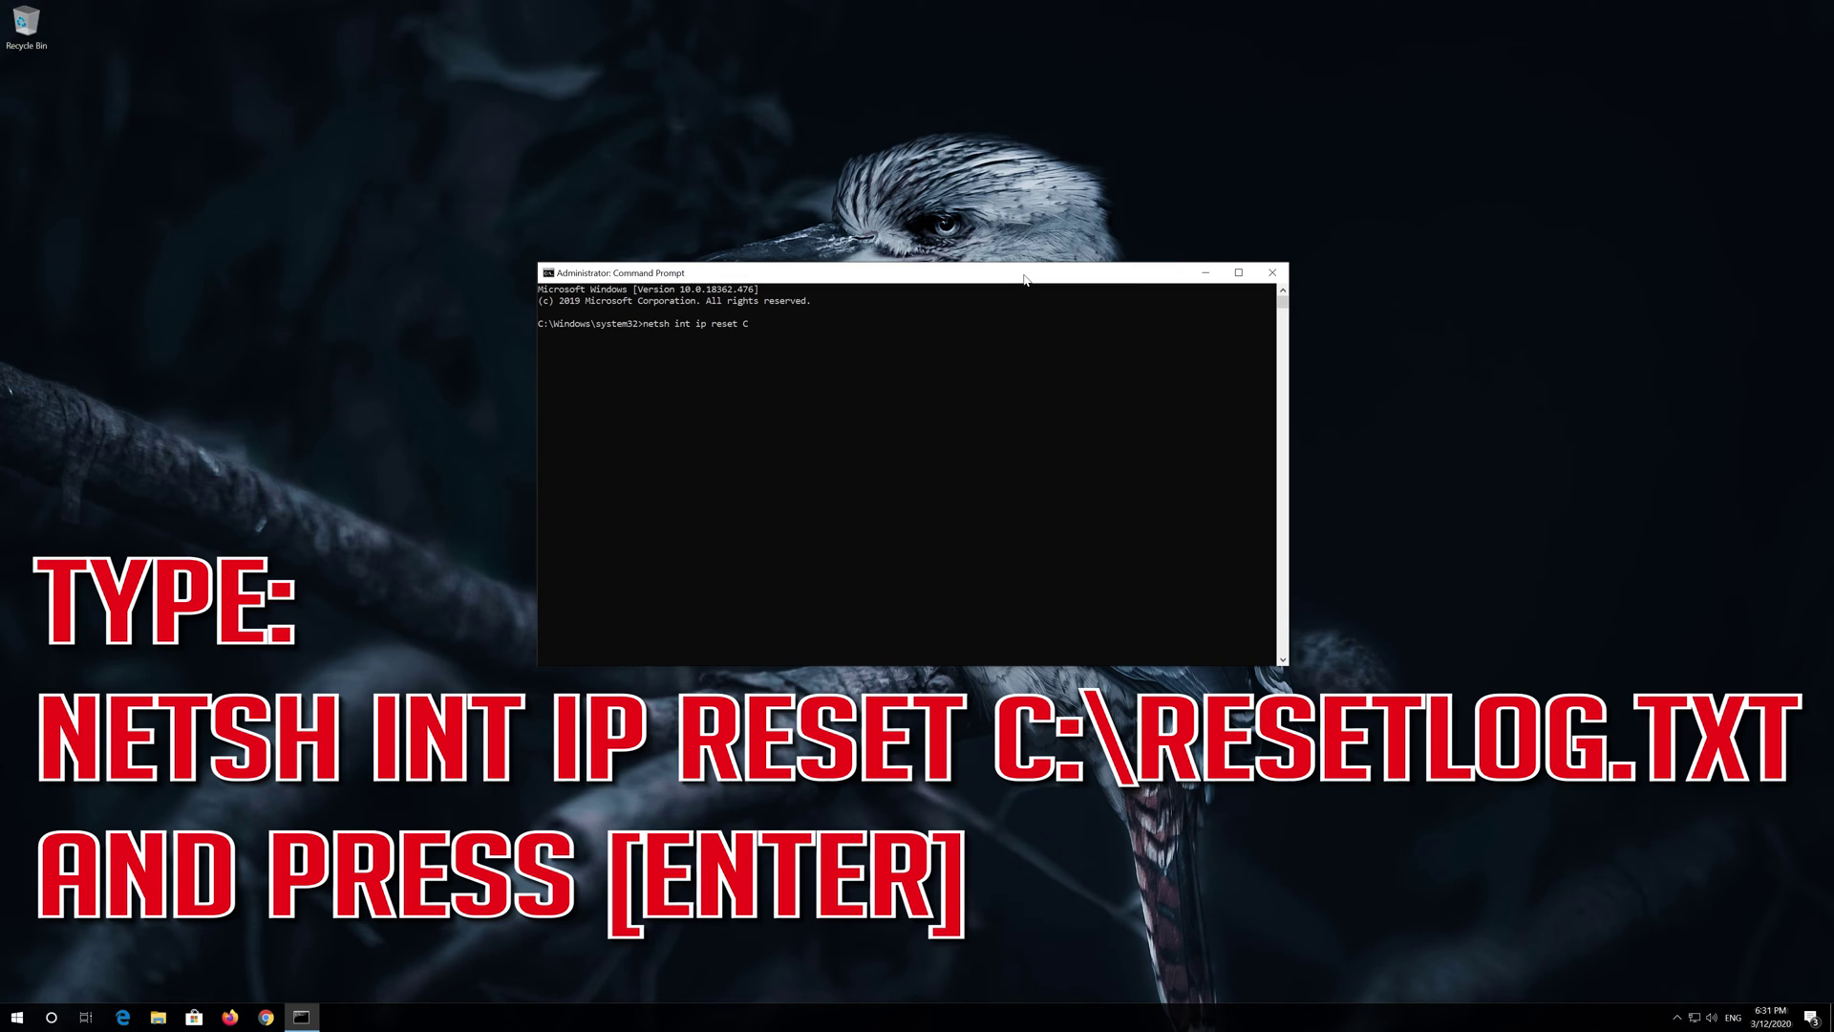
text(setlog.txt)
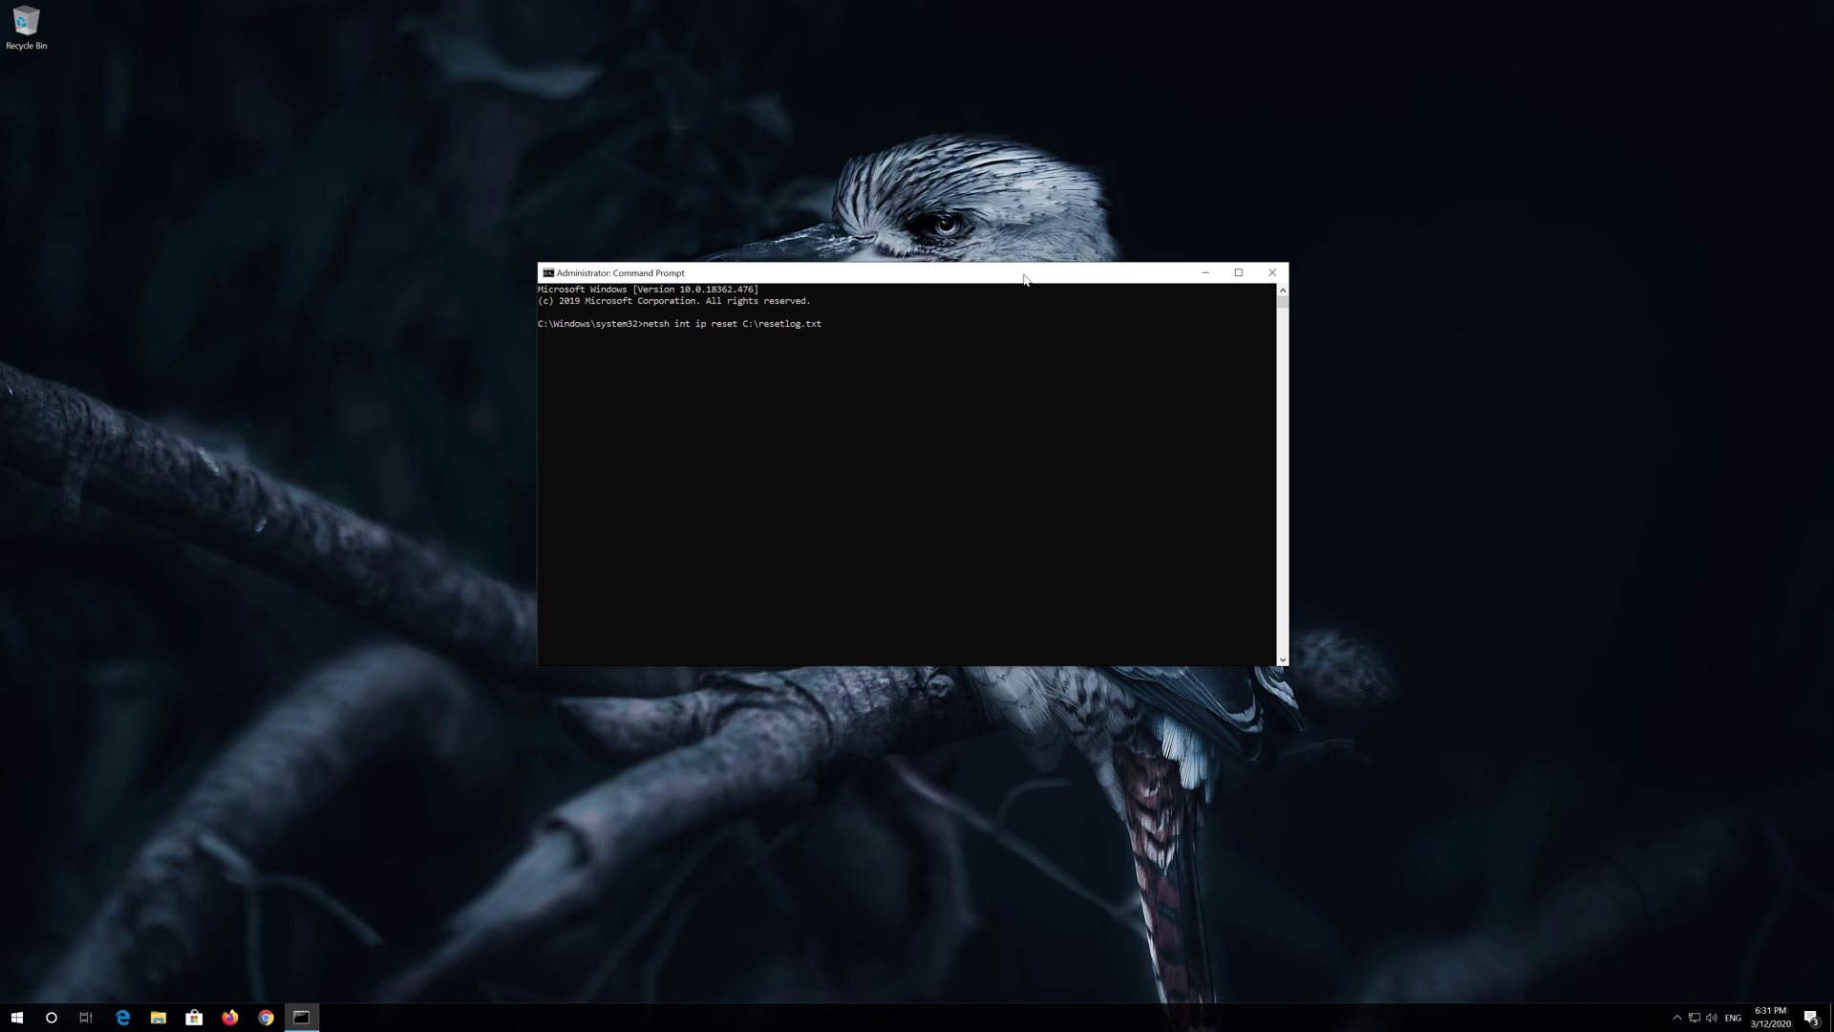
key(Return)
text(netsh winsock reset)
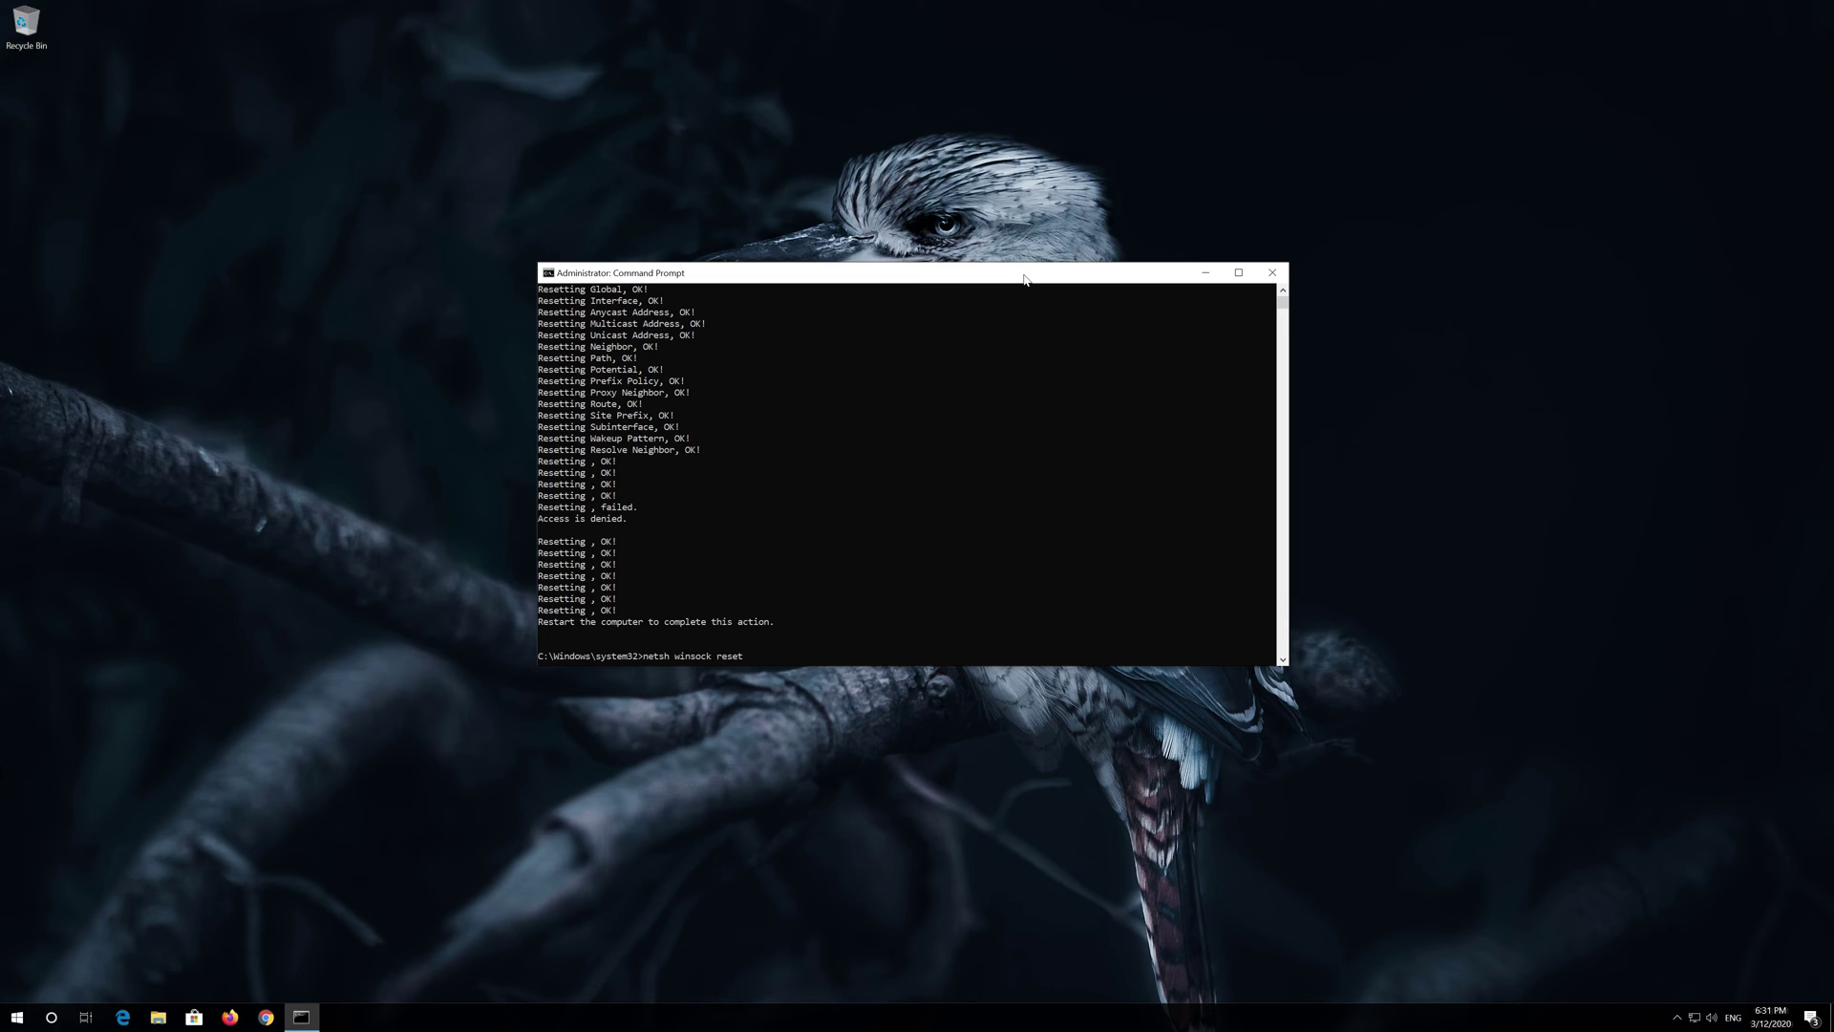
Run 'netsh winsock reset' and 'ipconfig /flushdns', then 'exit' to close the console.
key(Return)
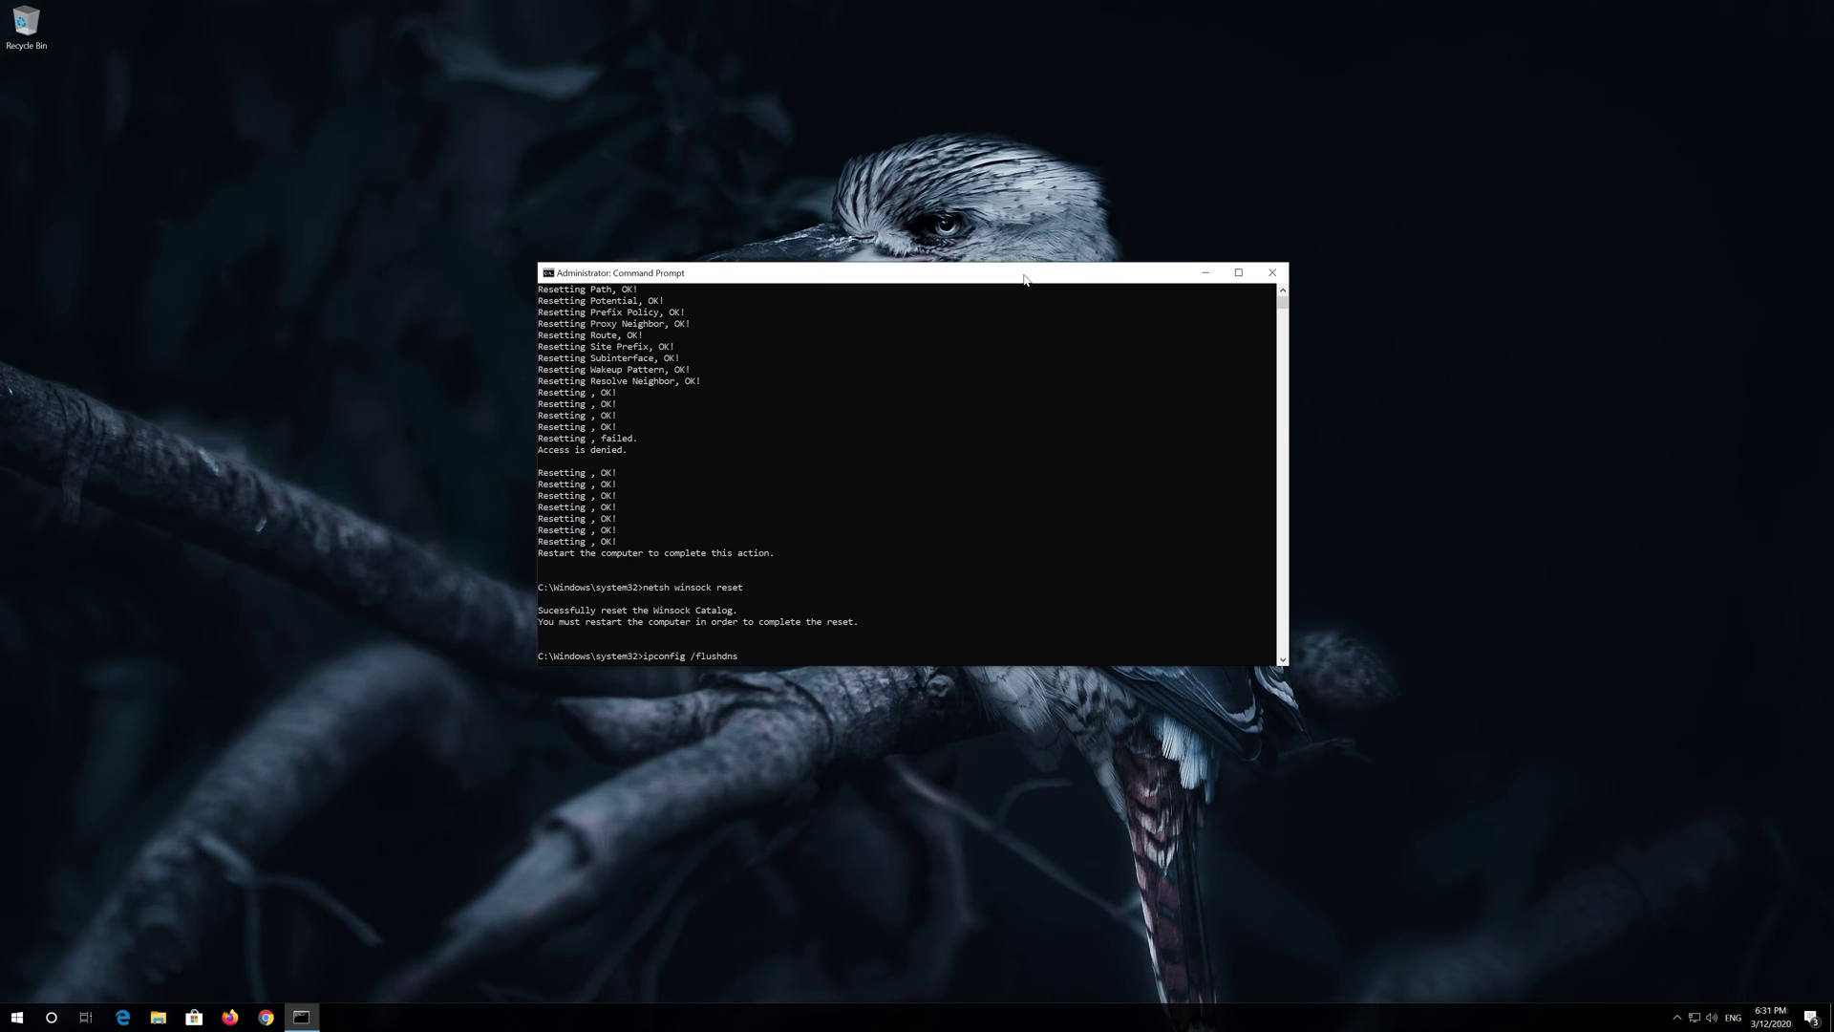
key(Return)
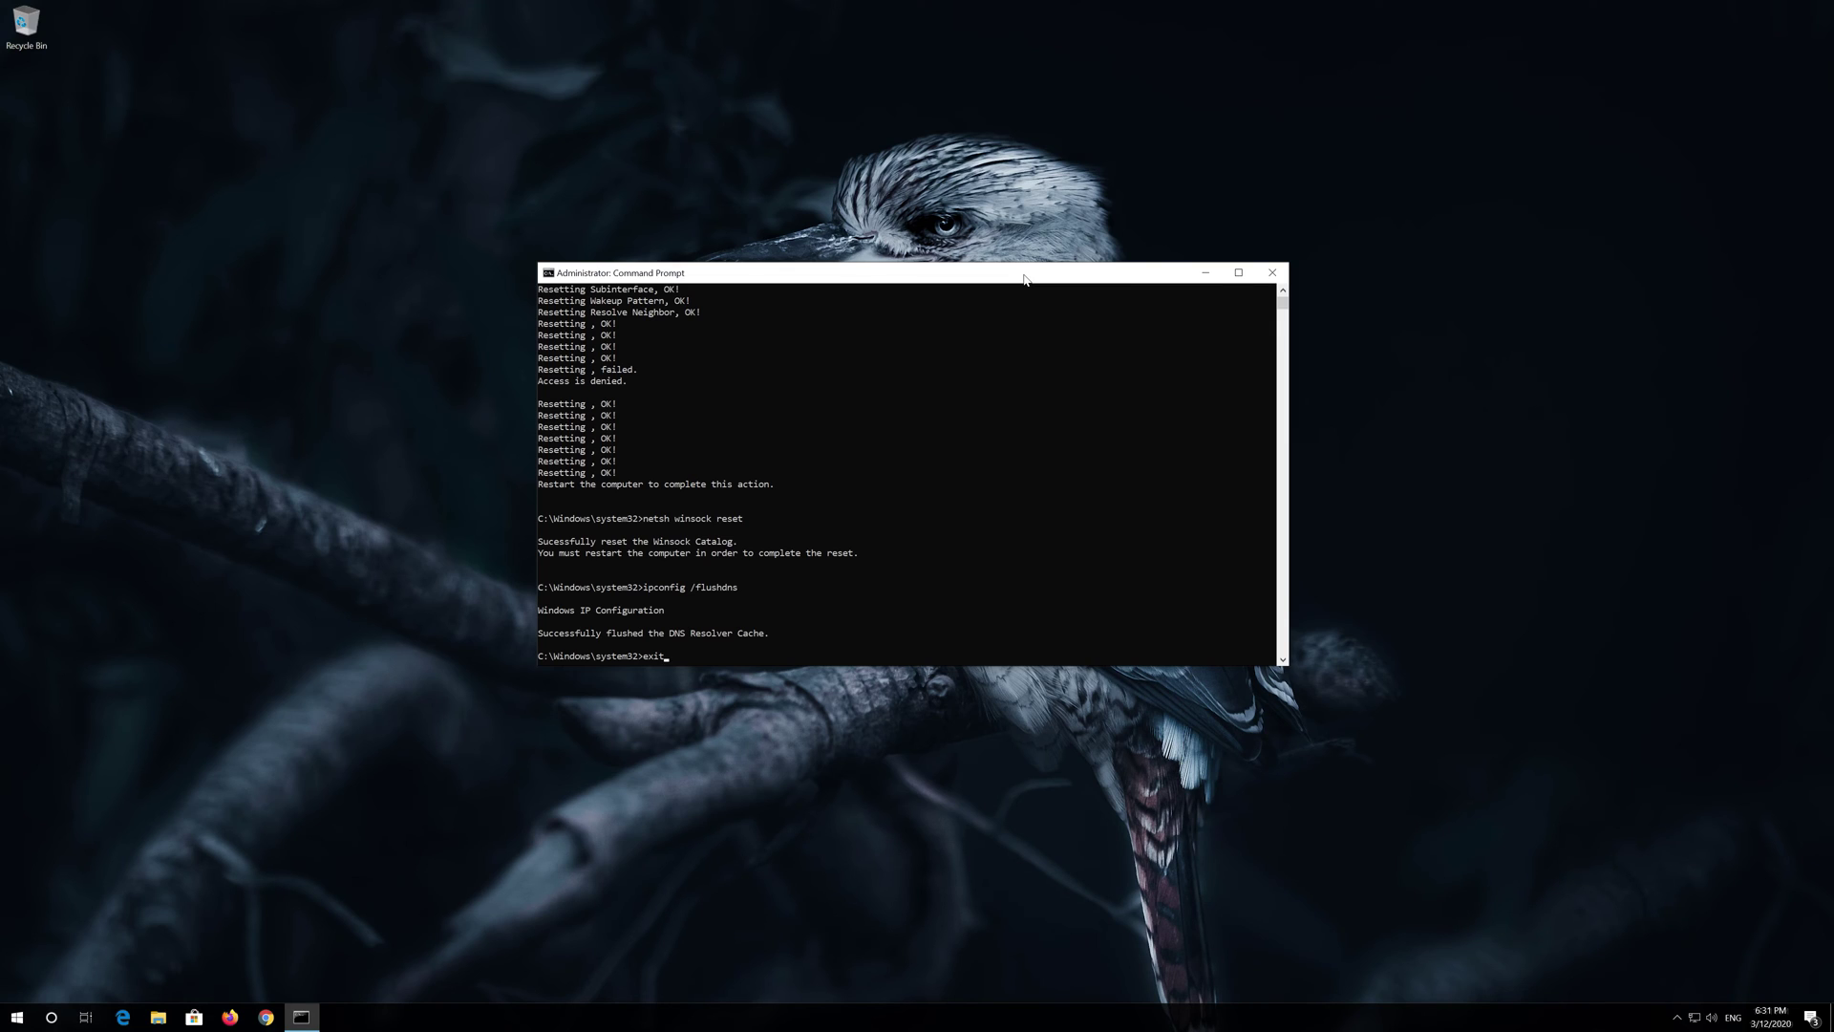
key(Return)
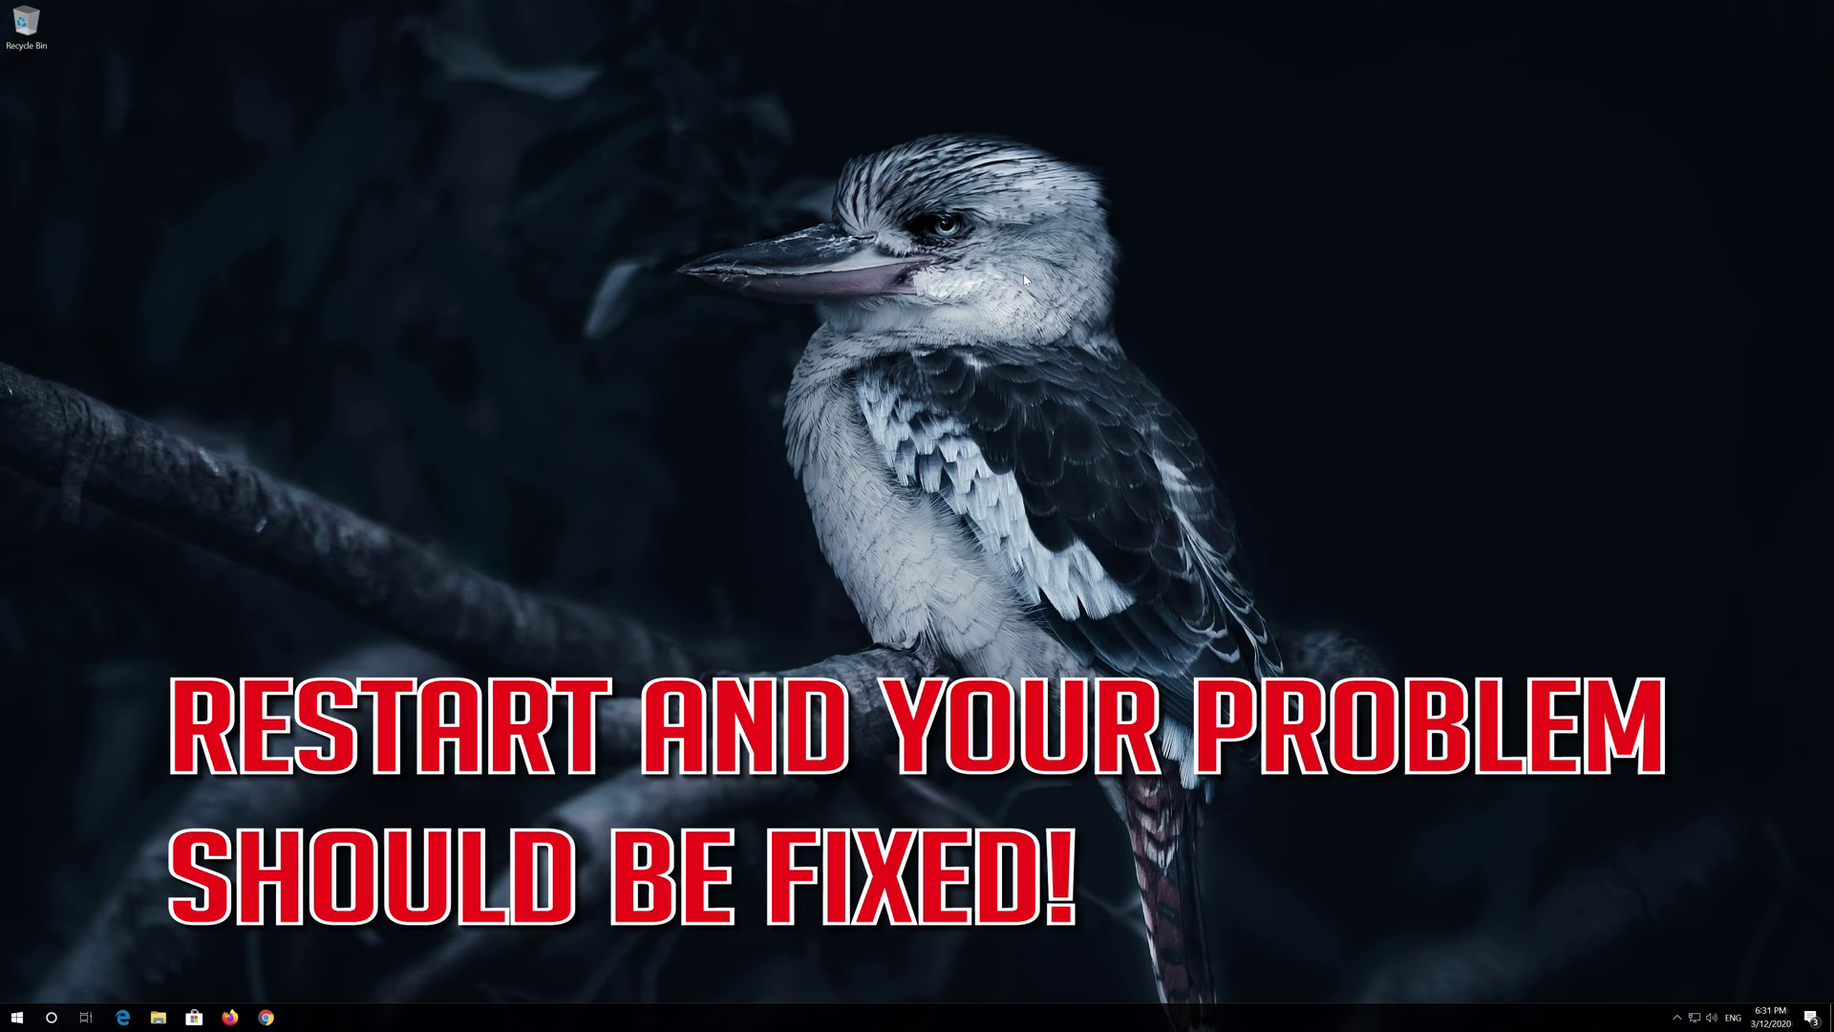